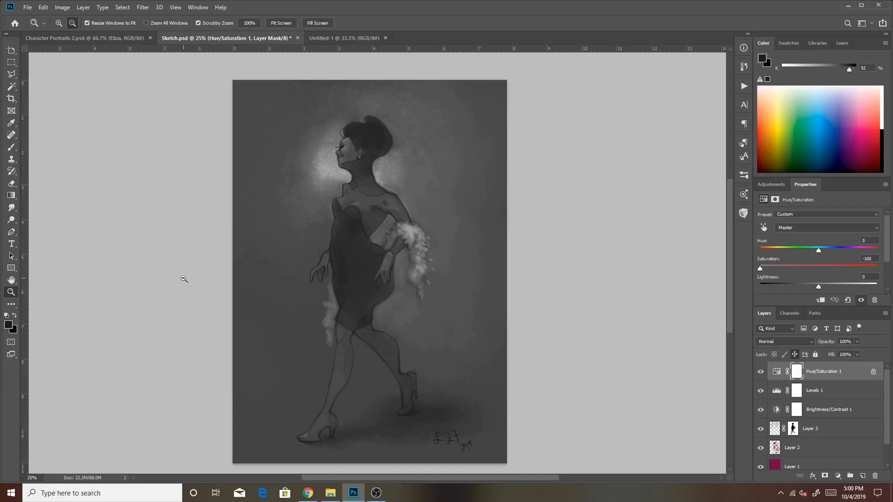
Examine the grayscale figure painting in Sketch.psd, enlarging it to 33.3% to study the woman's head, dress and feather boa.
{"action": "left_click", "coordinate": [60, 23]}
{"action": "left_click_drag", "start_coordinate": [728, 197], "coordinate": [730, 204]}
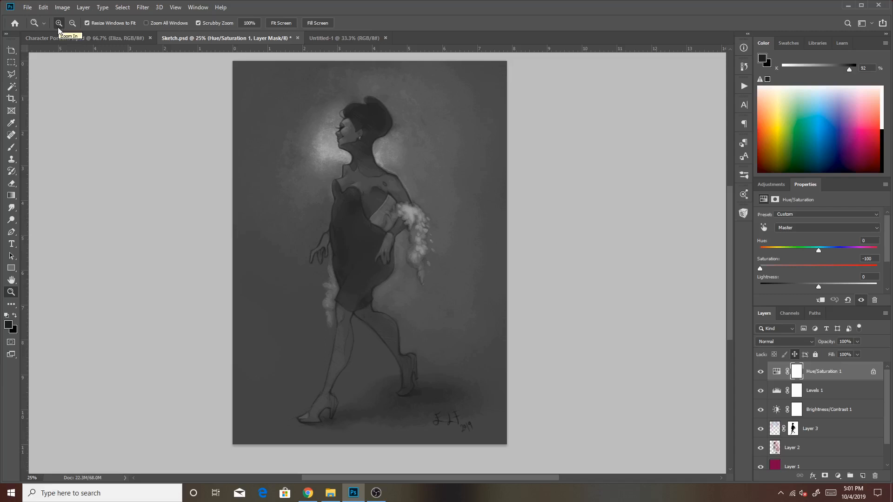
{"action": "left_click", "coordinate": [421, 69]}
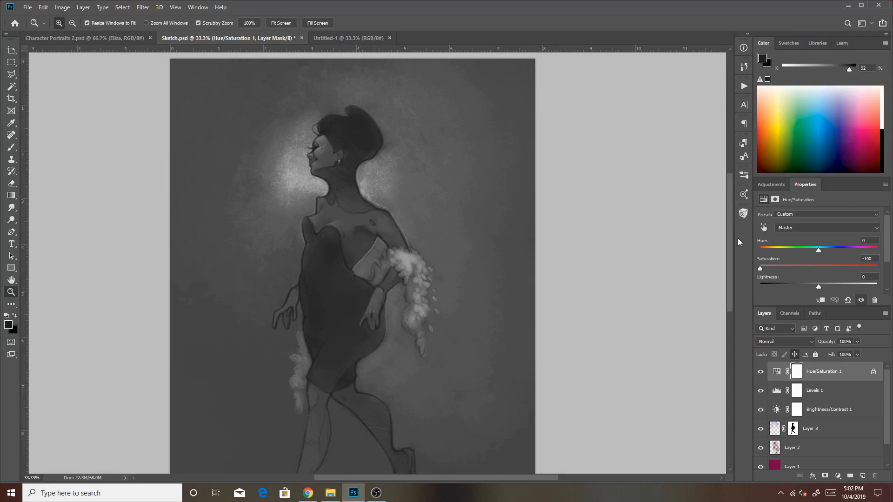
{"action": "left_click", "coordinate": [785, 43]}
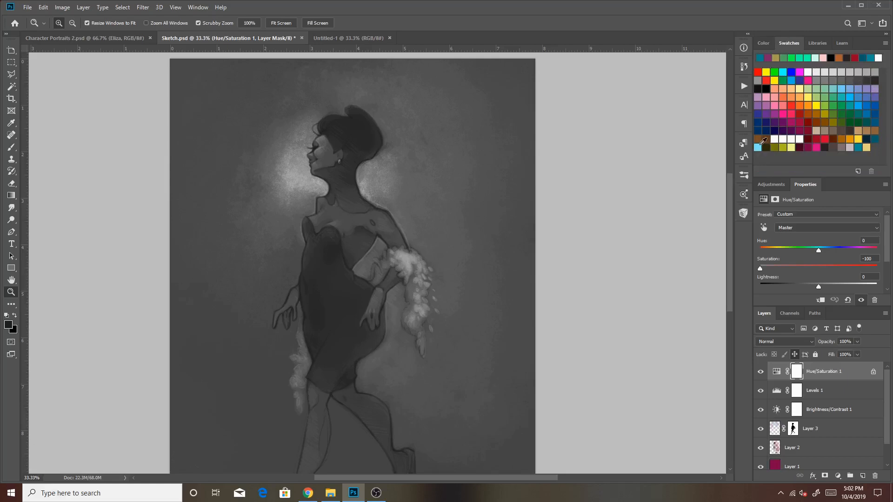
{"action": "left_click", "coordinate": [765, 40]}
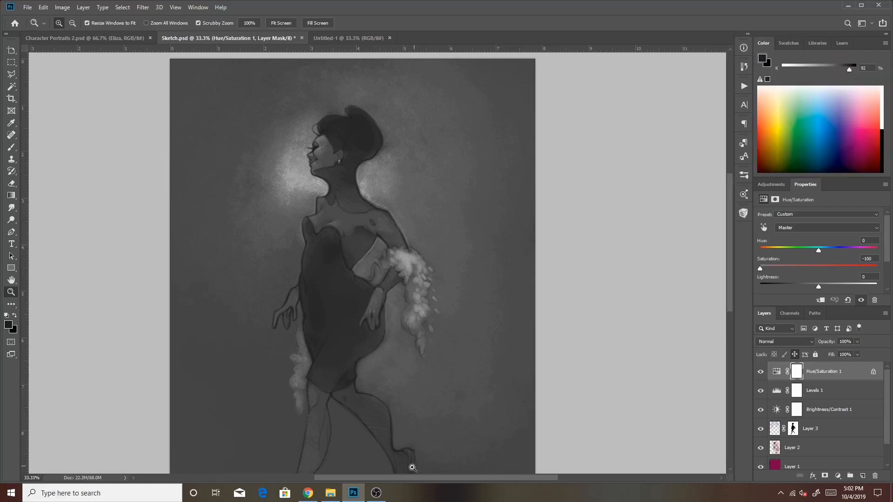
{"action": "left_click_drag", "start_coordinate": [398, 476], "coordinate": [387, 478]}
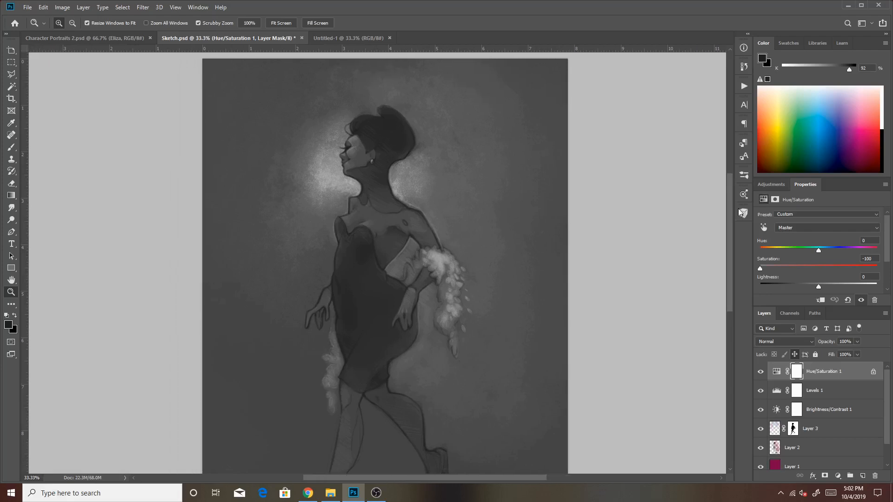
{"action": "mouse_move", "coordinate": [728, 213]}
{"action": "left_mouse_down"}
{"action": "mouse_move", "coordinate": [734, 234]}
{"action": "mouse_move", "coordinate": [740, 207]}
{"action": "mouse_move", "coordinate": [744, 217]}
{"action": "left_mouse_up"}
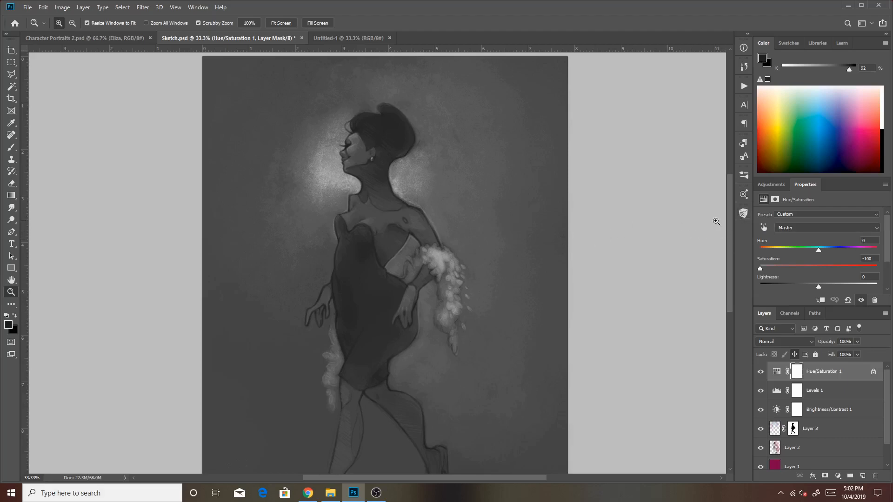
{"action": "scroll", "coordinate": [729, 231], "scroll_direction": "up", "scroll_amount": 2}
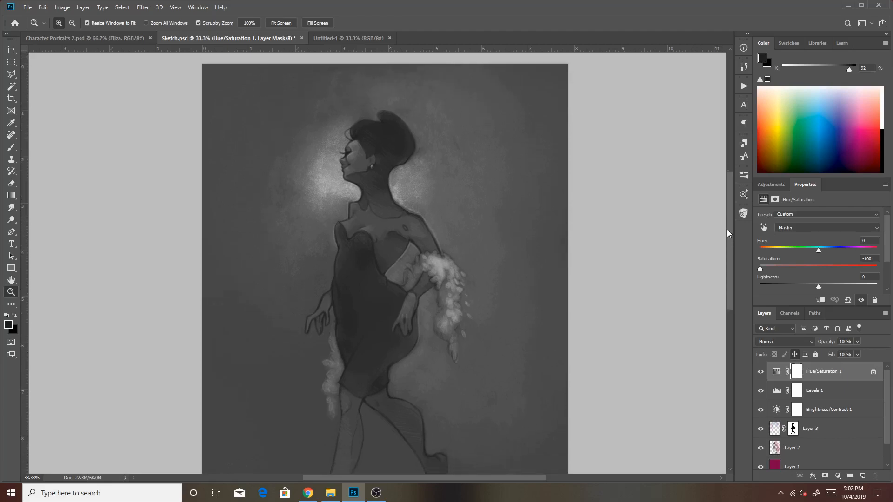
{"action": "mouse_move", "coordinate": [727, 230]}
{"action": "left_mouse_down"}
{"action": "mouse_move", "coordinate": [731, 239]}
{"action": "mouse_move", "coordinate": [731, 229]}
{"action": "left_mouse_up"}
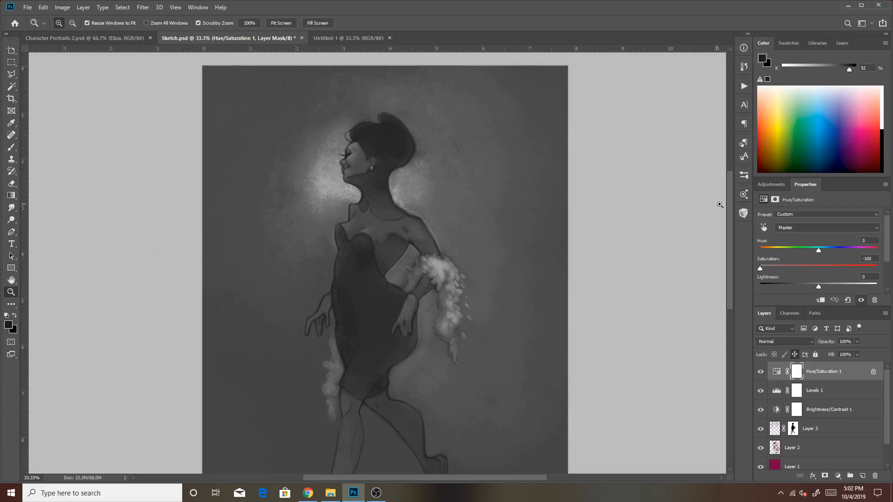
{"action": "left_click_drag", "start_coordinate": [729, 208], "coordinate": [731, 213]}
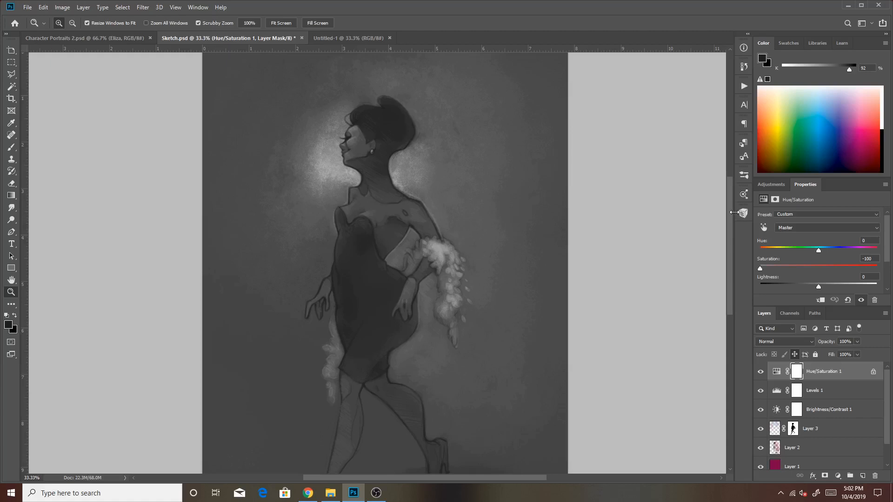
{"action": "left_click_drag", "start_coordinate": [729, 249], "coordinate": [730, 242]}
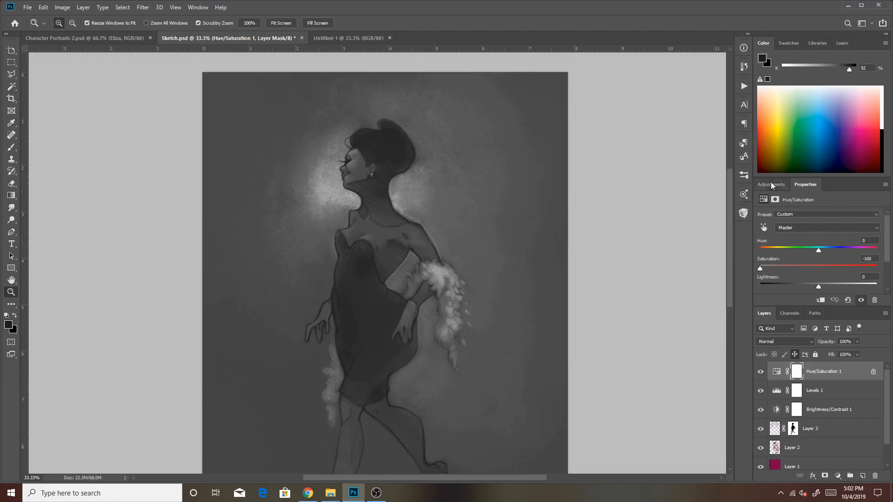
{"action": "left_click_drag", "start_coordinate": [728, 205], "coordinate": [749, 209]}
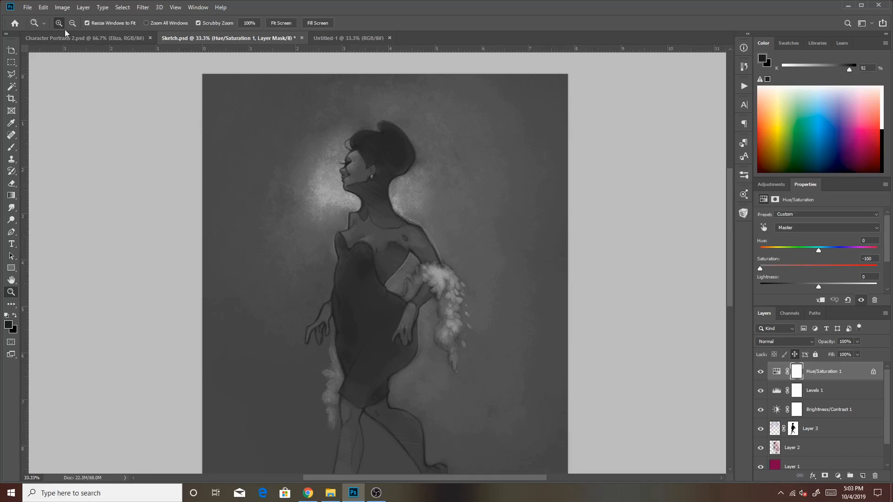
Inspect the woman's face and the glow behind it at 100%, ending on the full figure at 25%.
{"action": "left_click_drag", "start_coordinate": [249, 135], "coordinate": [367, 189]}
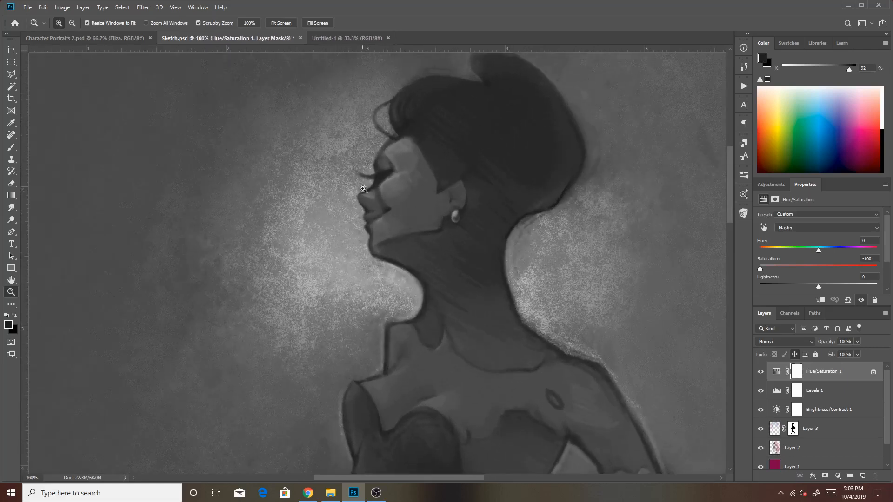
{"action": "left_click", "coordinate": [72, 23]}
{"action": "left_click", "coordinate": [411, 305]}
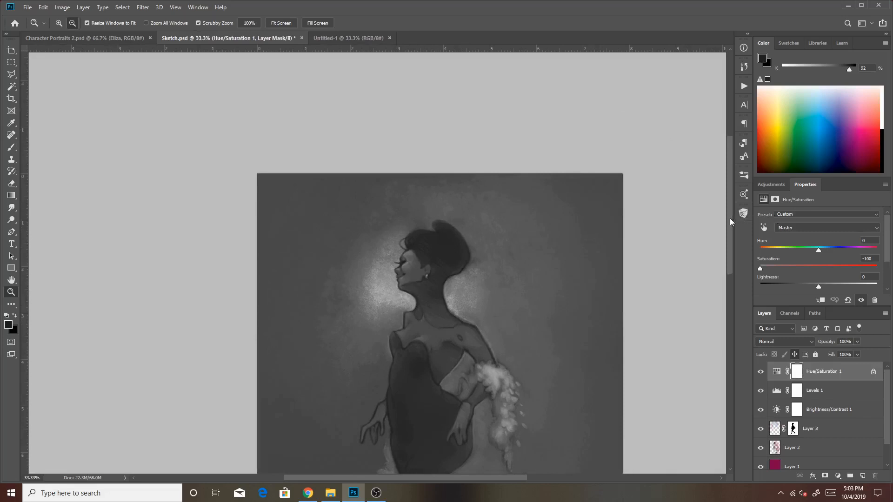
{"action": "scroll", "coordinate": [729, 219], "scroll_direction": "down", "scroll_amount": 5}
{"action": "left_click", "coordinate": [582, 255]}
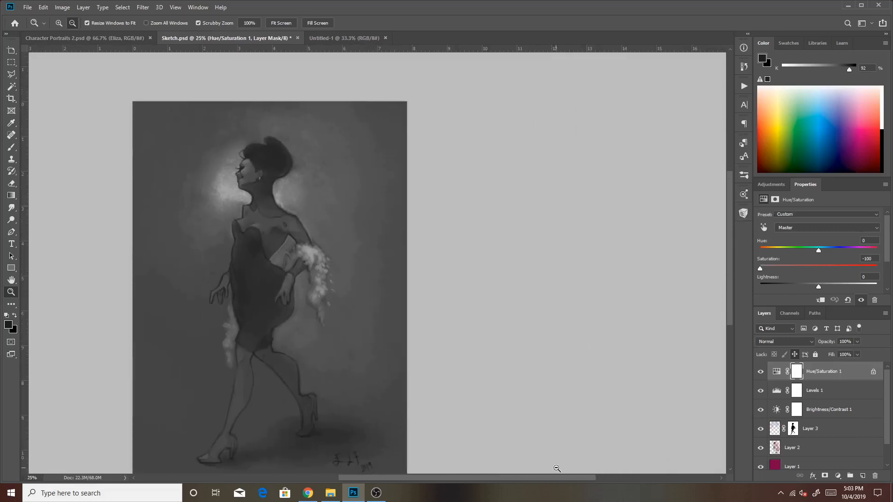
{"action": "left_click_drag", "start_coordinate": [559, 477], "coordinate": [518, 476]}
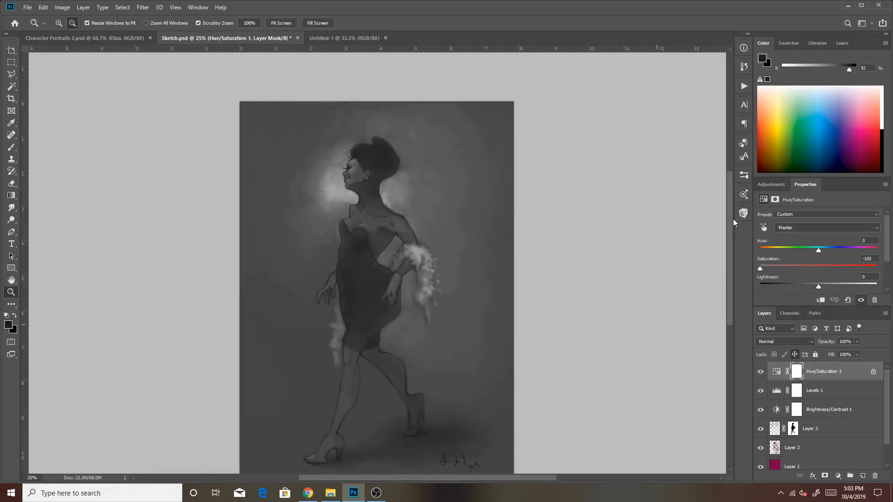
{"action": "left_click_drag", "start_coordinate": [728, 222], "coordinate": [733, 236]}
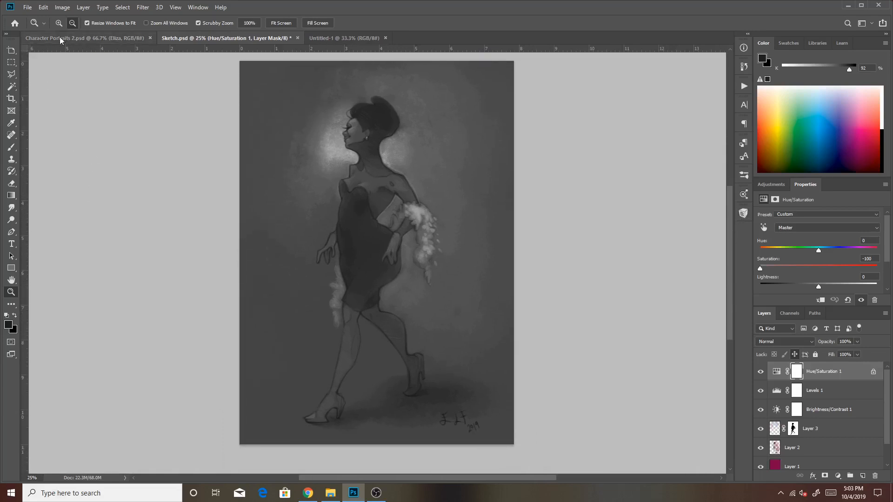
Examine the light and dark values of the dress, boa and head at 50%, ending on the whole painting.
{"action": "left_click", "coordinate": [59, 23]}
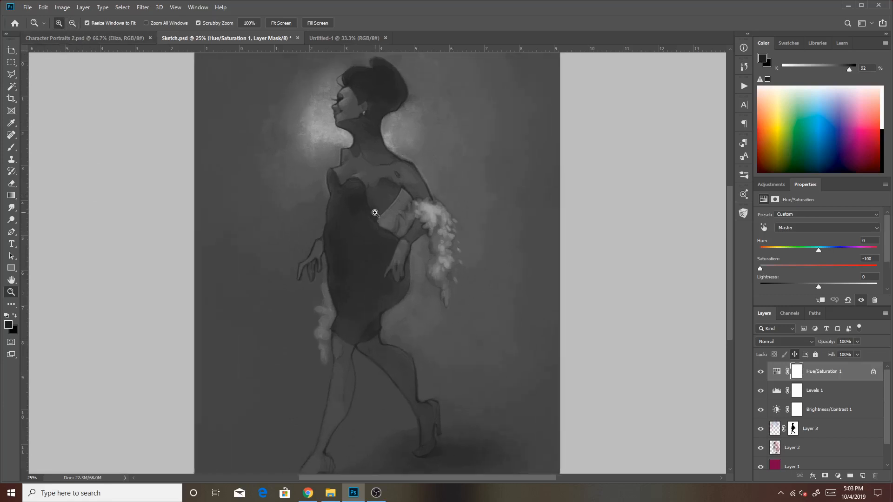
{"action": "left_click", "coordinate": [375, 213]}
{"action": "left_click", "coordinate": [375, 213]}
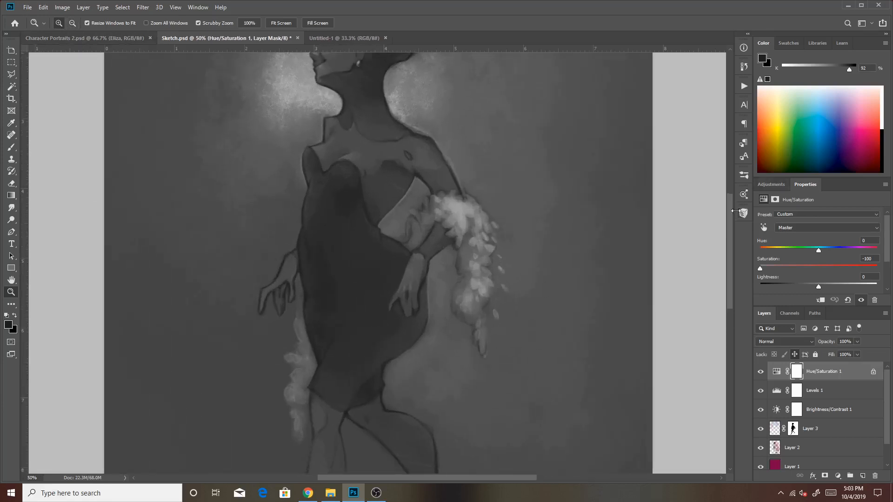
{"action": "left_click_drag", "start_coordinate": [734, 213], "coordinate": [736, 191]}
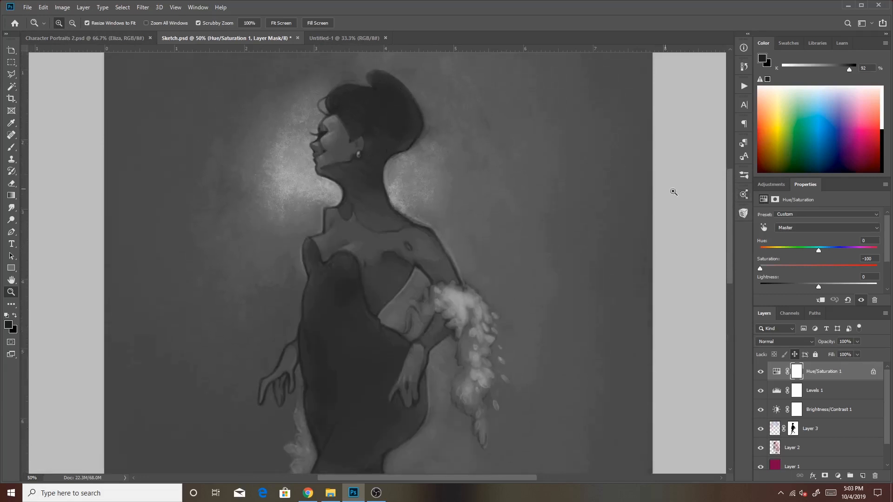
{"action": "left_click_drag", "start_coordinate": [728, 193], "coordinate": [716, 281]}
{"action": "scroll", "coordinate": [716, 281], "scroll_direction": "up", "scroll_amount": 10}
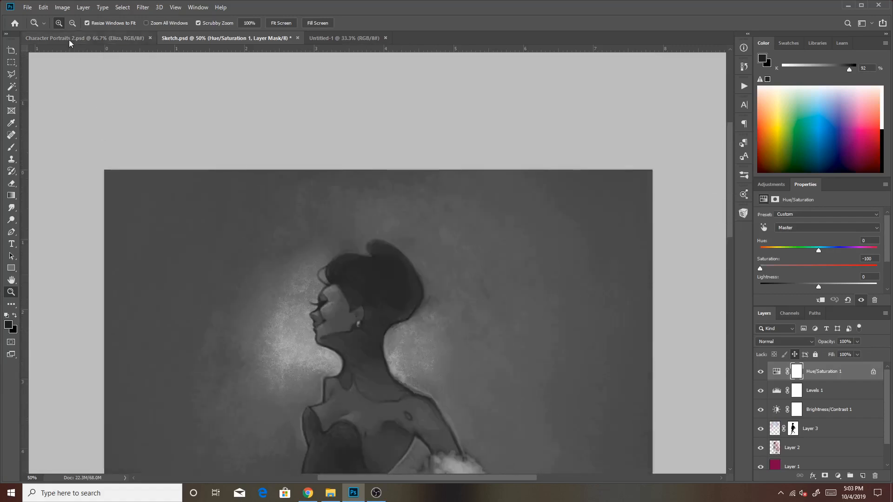
{"action": "left_click", "coordinate": [73, 26]}
{"action": "left_click", "coordinate": [374, 329]}
{"action": "left_click", "coordinate": [375, 328]}
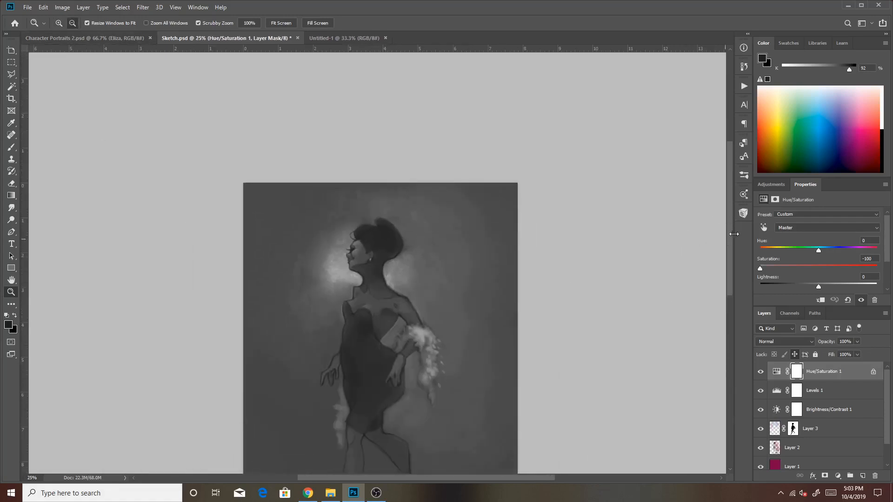
{"action": "left_click_drag", "start_coordinate": [730, 233], "coordinate": [741, 272]}
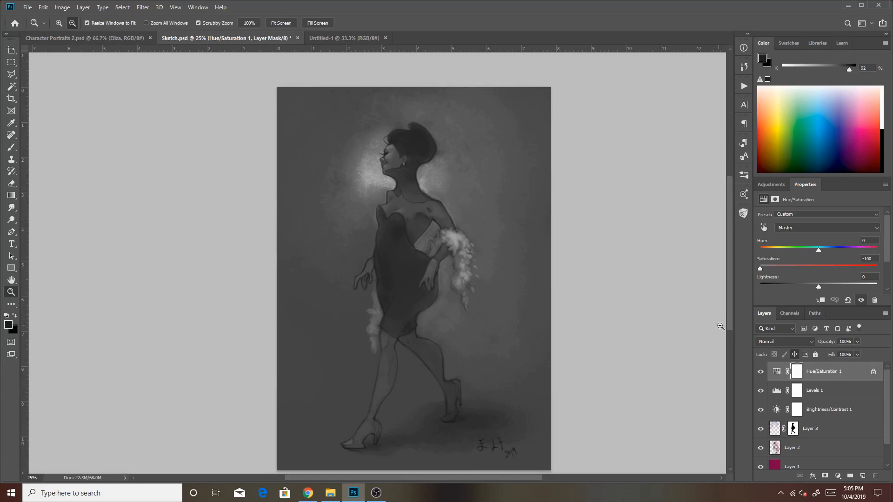
{"action": "left_click_drag", "start_coordinate": [729, 328], "coordinate": [732, 342]}
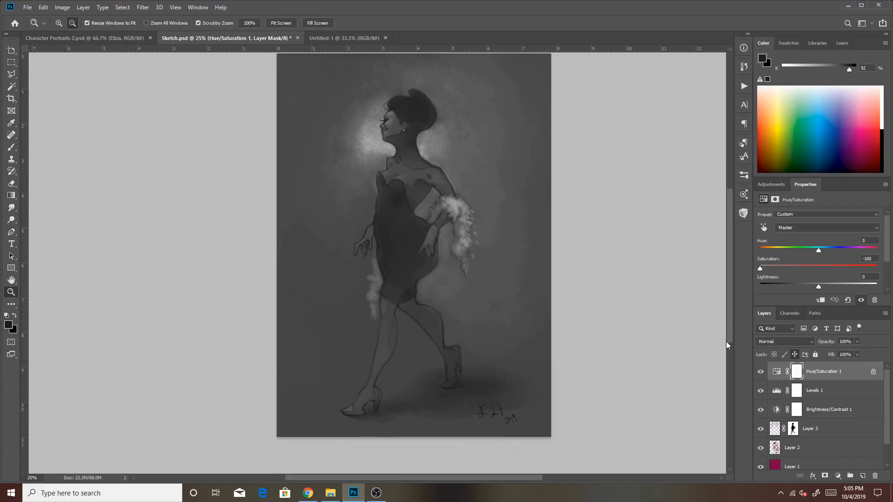
{"action": "mouse_move", "coordinate": [726, 338]}
{"action": "left_mouse_down"}
{"action": "mouse_move", "coordinate": [733, 350]}
{"action": "mouse_move", "coordinate": [733, 334]}
{"action": "left_mouse_up"}
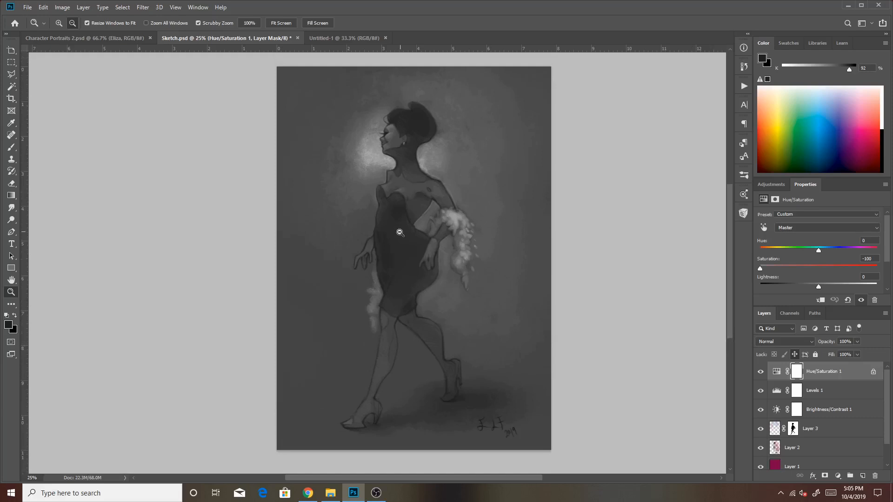
Hide the Hue/Saturation 1 adjustment layer and inspect the painting's colours around the head and shoulders.
{"action": "left_click", "coordinate": [760, 372]}
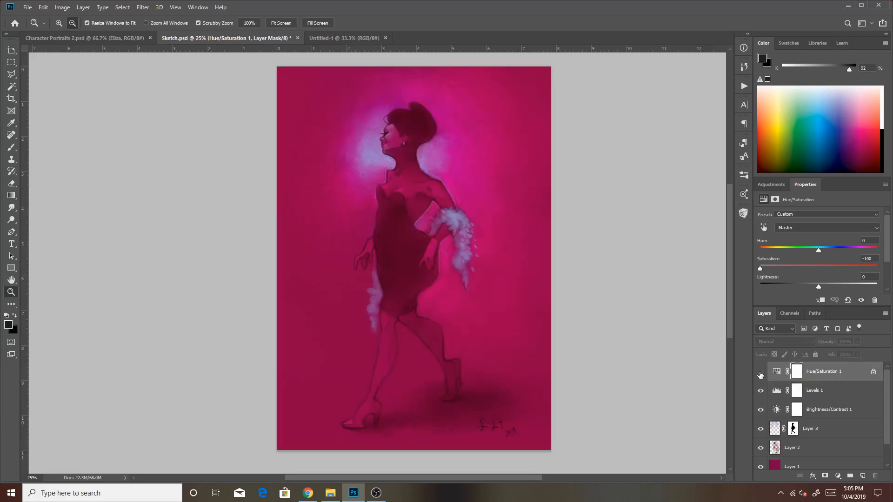
{"action": "left_click", "coordinate": [58, 23]}
{"action": "mouse_move", "coordinate": [384, 173]}
{"action": "left_mouse_down"}
{"action": "mouse_move", "coordinate": [426, 167]}
{"action": "mouse_move", "coordinate": [721, 234]}
{"action": "mouse_move", "coordinate": [729, 309]}
{"action": "mouse_move", "coordinate": [746, 204]}
{"action": "mouse_move", "coordinate": [744, 294]}
{"action": "mouse_move", "coordinate": [746, 212]}
{"action": "left_mouse_up"}
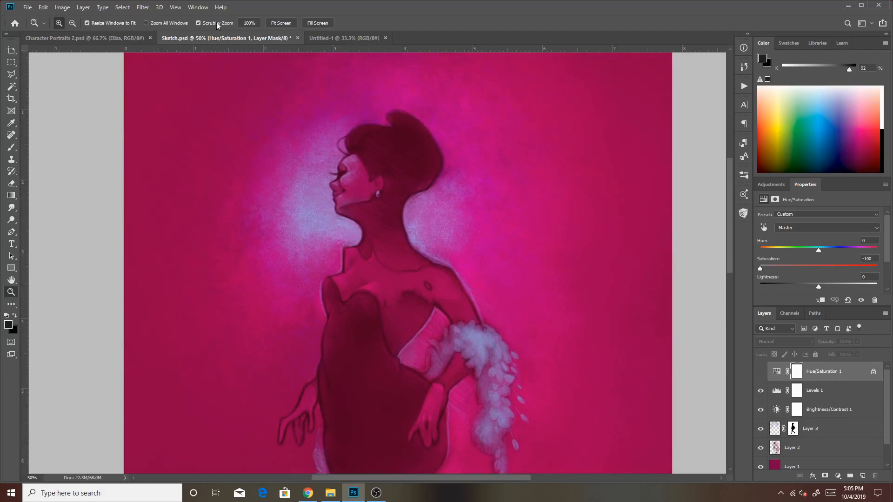
{"action": "left_click", "coordinate": [436, 281]}
{"action": "left_click_drag", "start_coordinate": [729, 229], "coordinate": [732, 252]}
{"action": "left_click", "coordinate": [481, 252]}
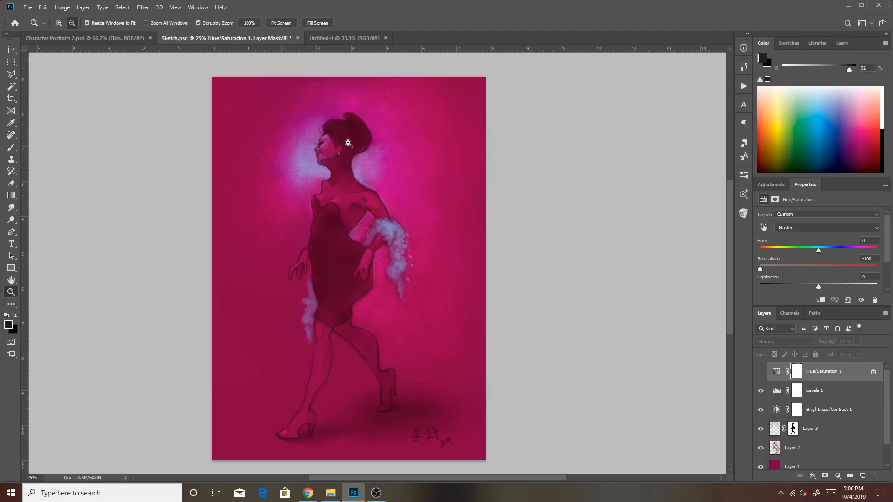
Examine the coloured painting at 50% from the head to the shoes and floor shadow, ending on the full figure.
{"action": "left_click", "coordinate": [60, 23]}
{"action": "left_click", "coordinate": [277, 94]}
{"action": "left_click", "coordinate": [395, 148]}
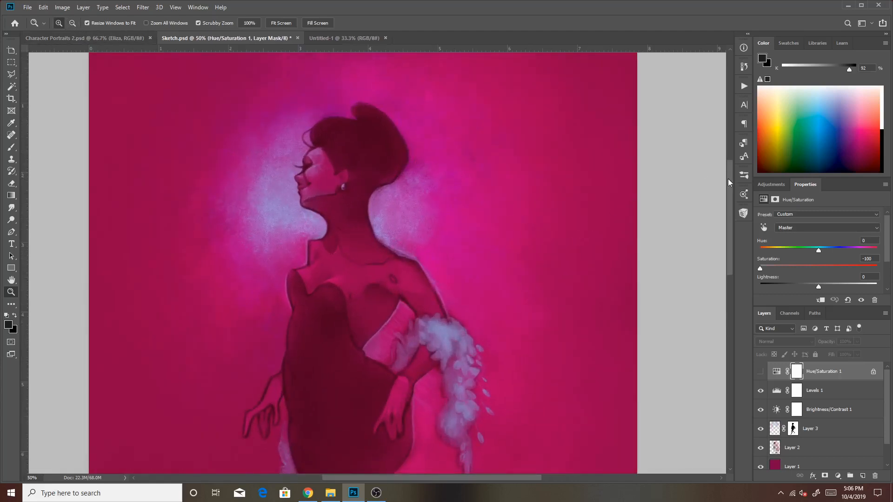
{"action": "left_click_drag", "start_coordinate": [727, 179], "coordinate": [700, 270]}
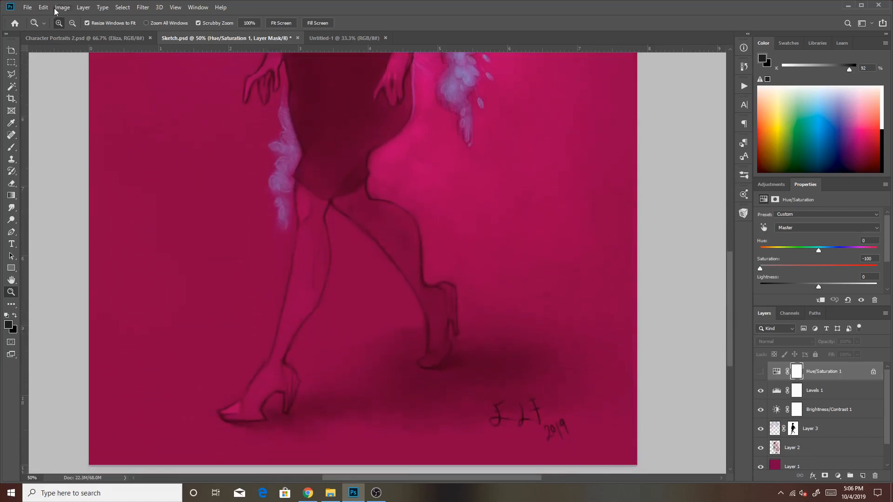
{"action": "left_click", "coordinate": [72, 23]}
{"action": "left_click", "coordinate": [291, 160]}
{"action": "scroll", "coordinate": [344, 163], "scroll_direction": "up", "scroll_amount": 3}
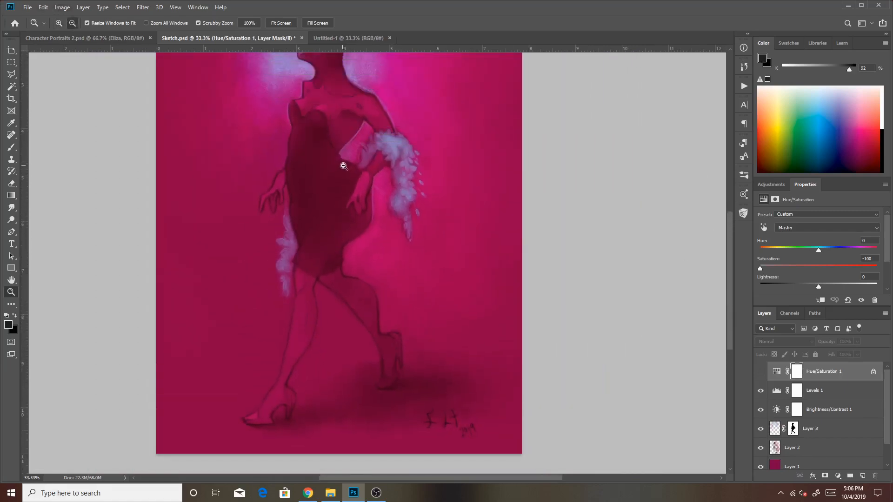
{"action": "left_click", "coordinate": [345, 155]}
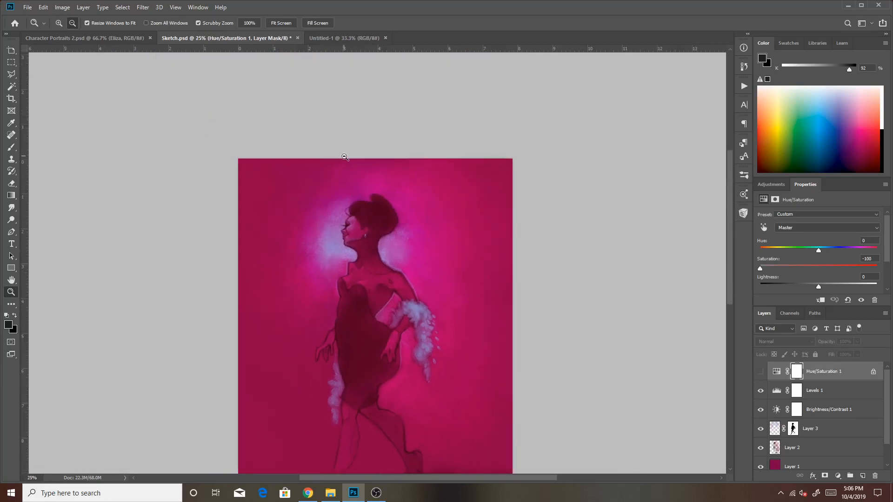
{"action": "scroll", "coordinate": [346, 160], "scroll_direction": "down", "scroll_amount": 2}
{"action": "scroll", "coordinate": [345, 160], "scroll_direction": "down", "scroll_amount": 1}
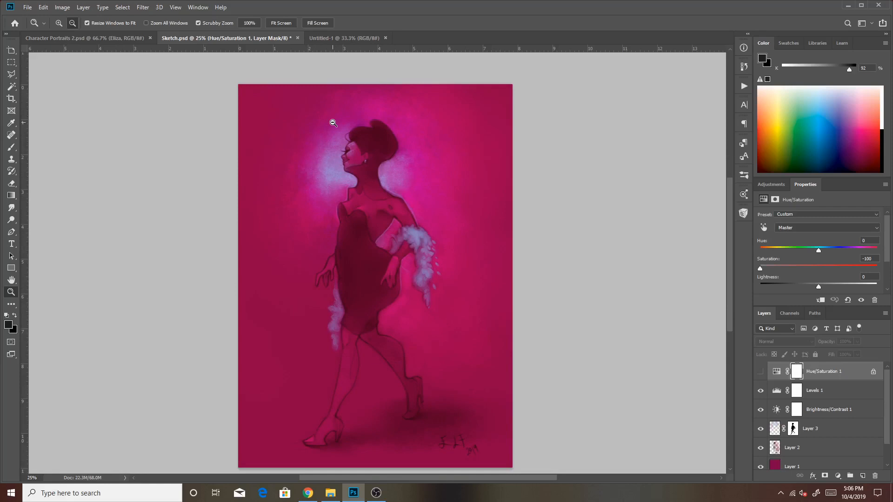
Switch to the blank Untitled-1 document, add a new empty layer above the background and activate the Brush tool.
{"action": "left_click", "coordinate": [335, 38]}
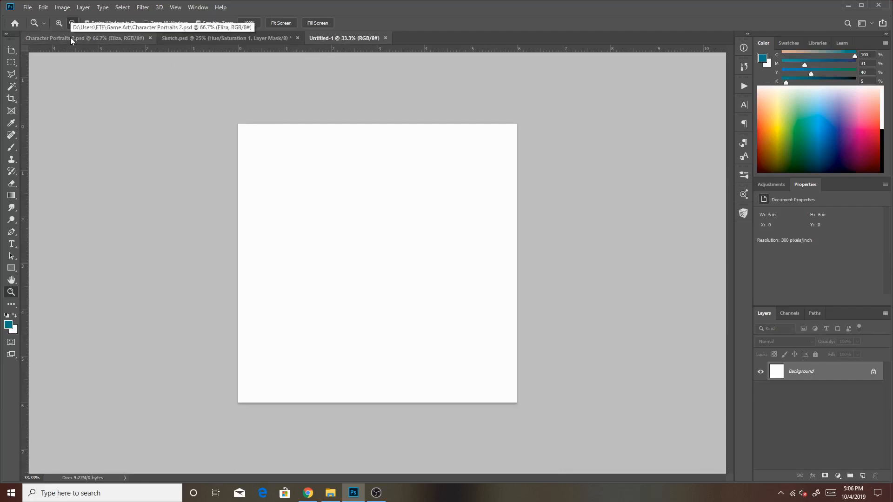
{"action": "left_click", "coordinate": [864, 474]}
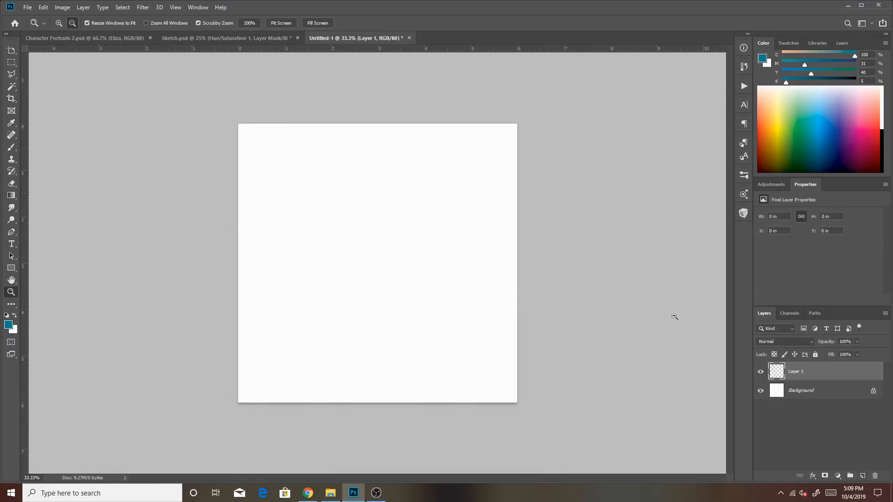
{"action": "left_click", "coordinate": [11, 146]}
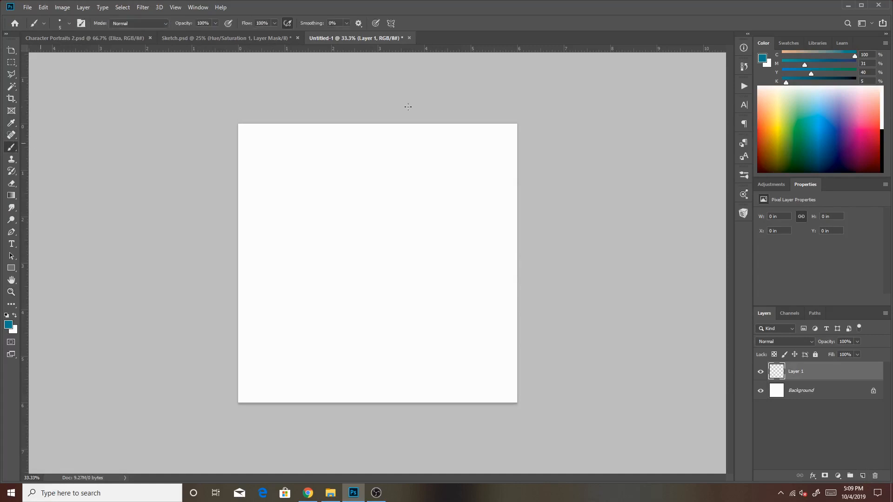
Set the brush size to 400 and paint a dark purple dot (C71 M100 Y27 K21) near the canvas's upper-left corner.
{"action": "left_click", "coordinate": [744, 214]}
{"action": "left_click", "coordinate": [674, 302]}
{"action": "left_click", "coordinate": [717, 208]}
{"action": "key", "text": "bracketright"}
{"action": "key", "text": "bracketright"}
{"action": "key", "text": "bracketright"}
{"action": "key", "text": "bracketright"}
{"action": "key", "text": "bracketright"}
{"action": "key", "text": "bracketright"}
{"action": "key", "text": "bracketright"}
{"action": "key", "text": "bracketright"}
{"action": "key", "text": "bracketright"}
{"action": "key", "text": "bracketright"}
{"action": "key", "text": "bracketright"}
{"action": "key", "text": "bracketright"}
{"action": "key", "text": "bracketright"}
{"action": "key", "text": "bracketright"}
{"action": "key", "text": "bracketright"}
{"action": "key", "text": "bracketright"}
{"action": "key", "text": "bracketright"}
{"action": "key", "text": "bracketright"}
{"action": "key", "text": "bracketright"}
{"action": "key", "text": "bracketleft"}
{"action": "key", "text": "bracketleft"}
{"action": "left_click_drag", "start_coordinate": [782, 101], "coordinate": [854, 135]}
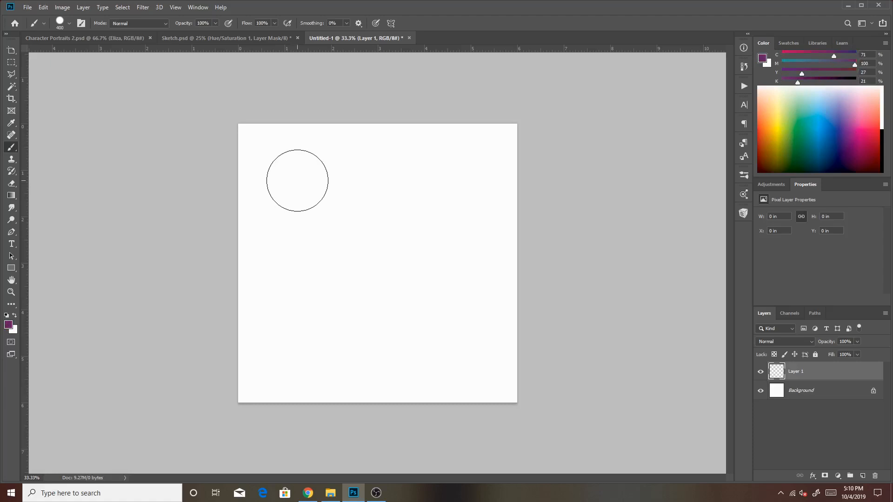
{"action": "left_click", "coordinate": [296, 180]}
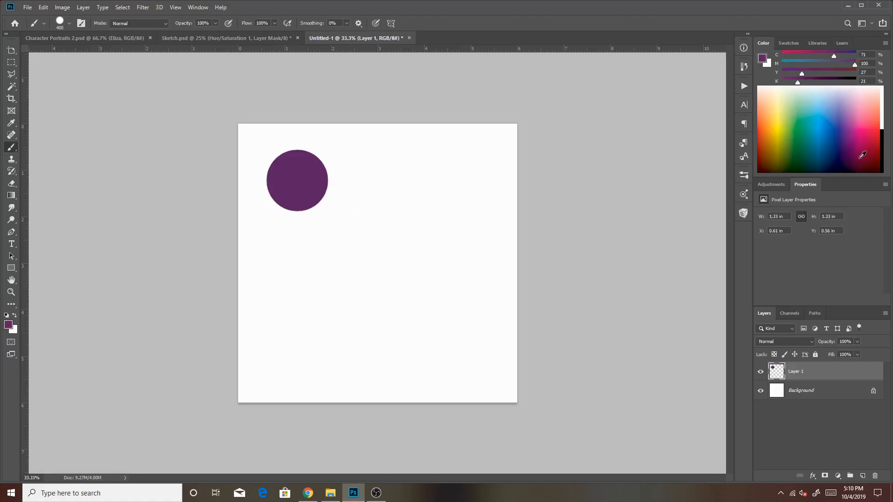
Paint a teal dot (C100 M33 Y38 K5) beside the purple one and a green dot (C82 M25 Y100 K11) below the purple.
{"action": "mouse_move", "coordinate": [768, 111]}
{"action": "left_mouse_down"}
{"action": "mouse_move", "coordinate": [791, 96]}
{"action": "mouse_move", "coordinate": [775, 143]}
{"action": "mouse_move", "coordinate": [830, 136]}
{"action": "mouse_move", "coordinate": [812, 122]}
{"action": "left_mouse_up"}
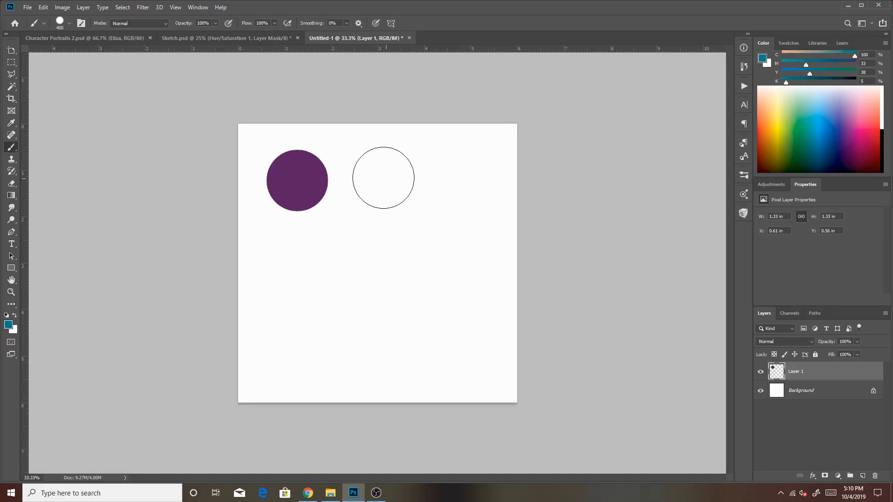
{"action": "left_click", "coordinate": [378, 180]}
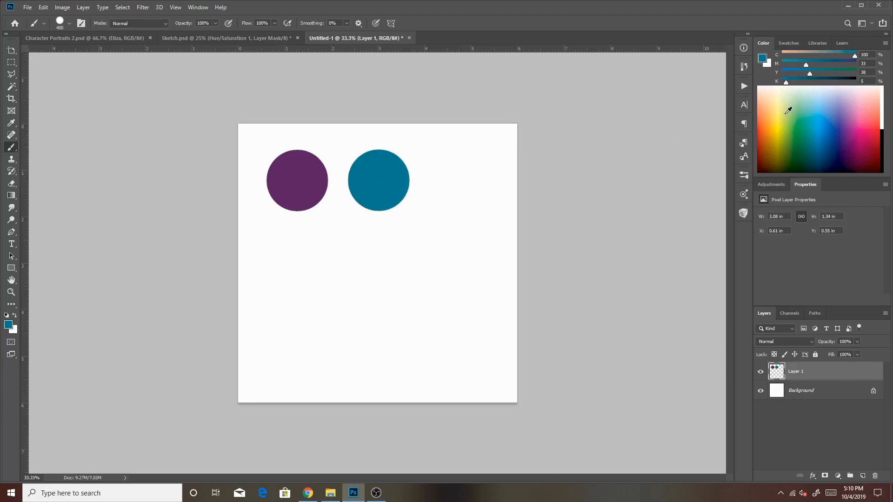
{"action": "left_click_drag", "start_coordinate": [788, 110], "coordinate": [809, 123]}
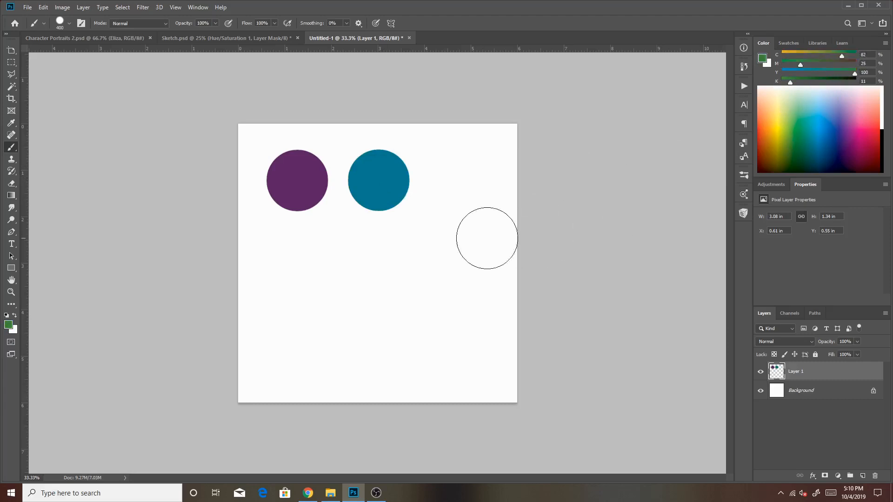
{"action": "left_click", "coordinate": [296, 259]}
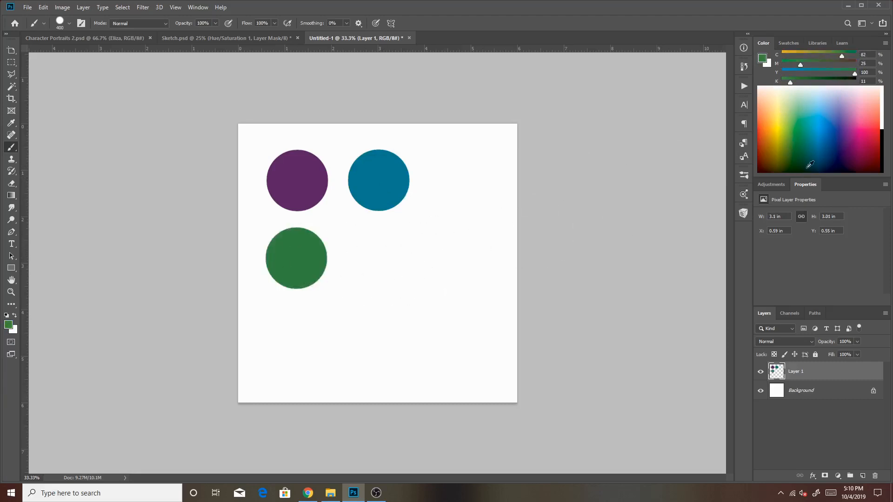
Paint a blue dot (C100 M42 Y9 K0) beside the green one and a yellow dot (C0 M20 Y84 K0) below the green.
{"action": "left_click_drag", "start_coordinate": [785, 114], "coordinate": [837, 133]}
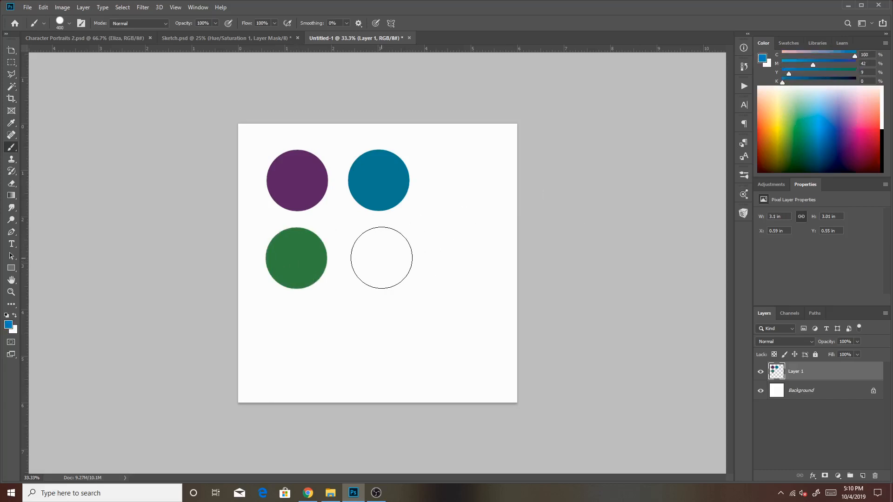
{"action": "left_click", "coordinate": [381, 258]}
{"action": "left_click_drag", "start_coordinate": [849, 105], "coordinate": [795, 114]}
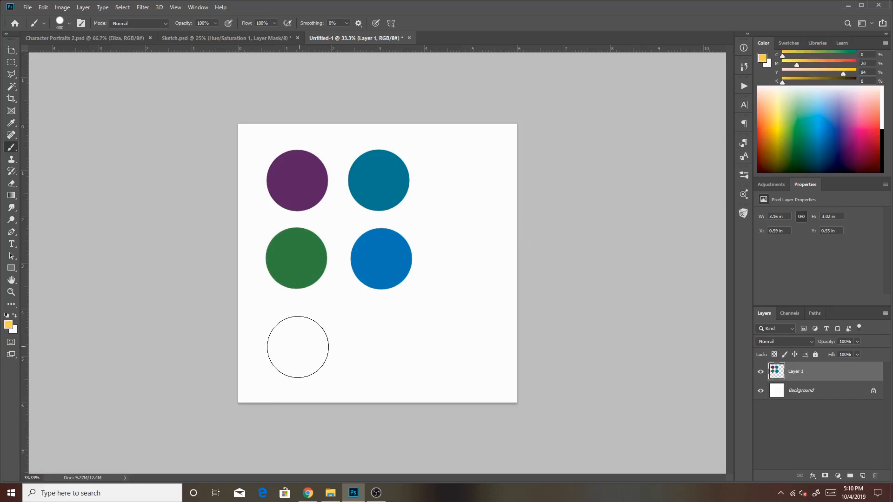
{"action": "left_click", "coordinate": [296, 343]}
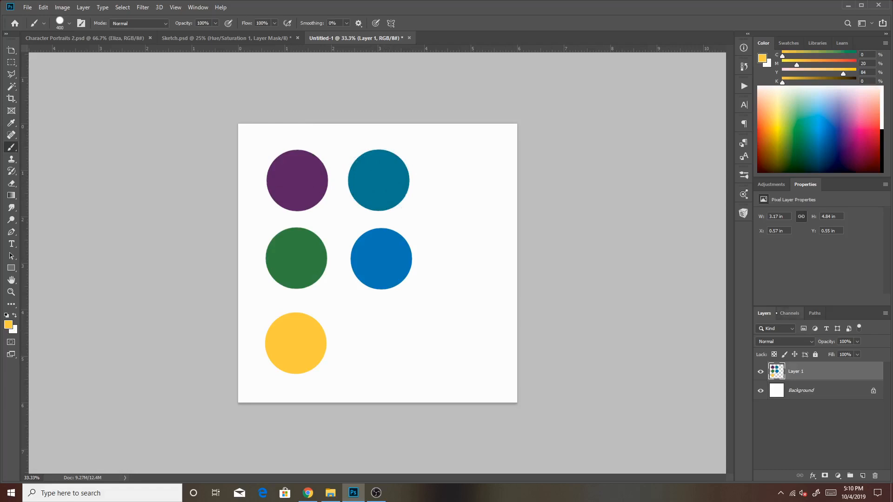
Add a new layer above the dots with Color blend mode and 20% opacity.
{"action": "left_click", "coordinate": [863, 476]}
{"action": "left_click", "coordinate": [809, 340]}
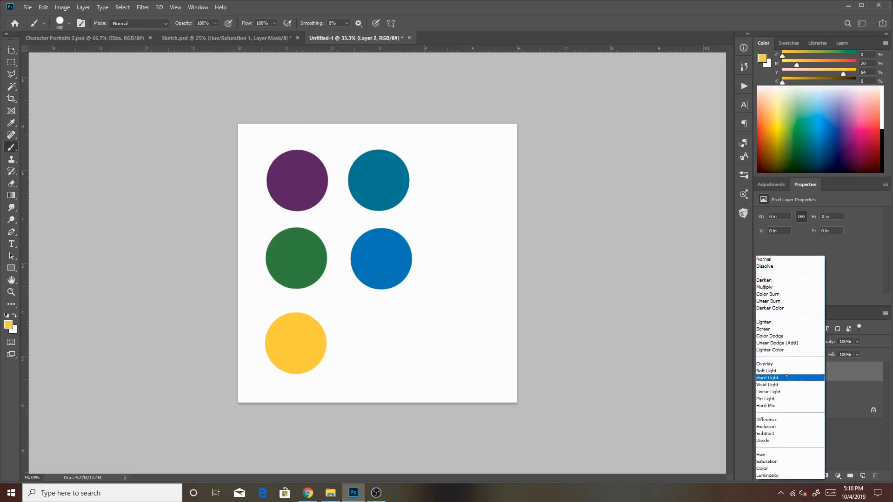
{"action": "left_click", "coordinate": [786, 468]}
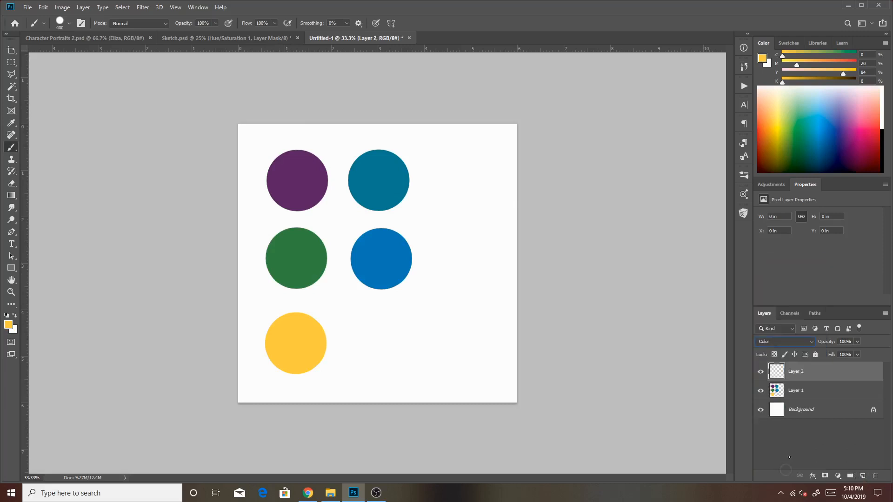
{"action": "left_click", "coordinate": [848, 343]}
{"action": "type", "text": "2"}
Sample the green dot's colour and paint it over all five dots on the Color-mode layer.
{"action": "key", "text": "alt"}
{"action": "left_click", "coordinate": [299, 252], "text": "alt"}
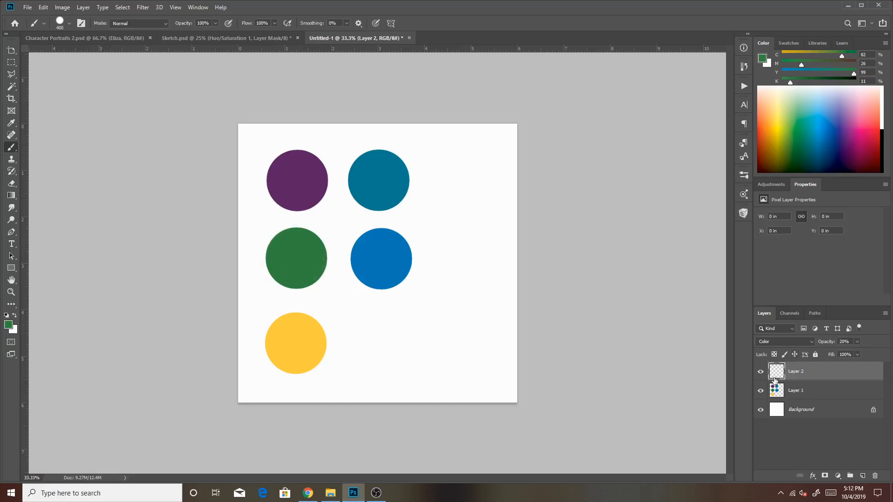
{"action": "mouse_move", "coordinate": [335, 218]}
{"action": "left_mouse_down"}
{"action": "mouse_move", "coordinate": [257, 217]}
{"action": "mouse_move", "coordinate": [288, 138]}
{"action": "mouse_move", "coordinate": [275, 200]}
{"action": "mouse_move", "coordinate": [285, 220]}
{"action": "mouse_move", "coordinate": [283, 251]}
{"action": "mouse_move", "coordinate": [322, 195]}
{"action": "mouse_move", "coordinate": [344, 181]}
{"action": "mouse_move", "coordinate": [354, 257]}
{"action": "mouse_move", "coordinate": [371, 252]}
{"action": "mouse_move", "coordinate": [374, 275]}
{"action": "mouse_move", "coordinate": [387, 285]}
{"action": "mouse_move", "coordinate": [362, 322]}
{"action": "mouse_move", "coordinate": [296, 345]}
{"action": "left_mouse_up"}
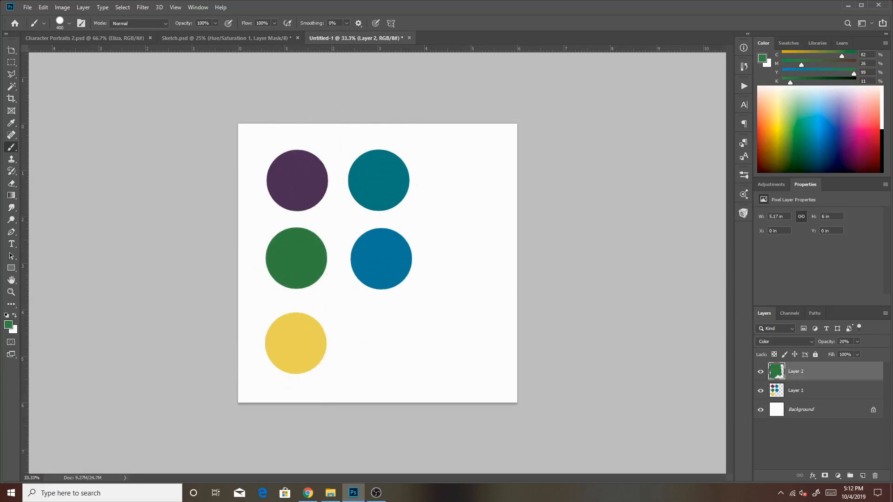
Set the green tint layer's opacity to 30% and compare the dots with the layer hidden and shown.
{"action": "left_click", "coordinate": [857, 342]}
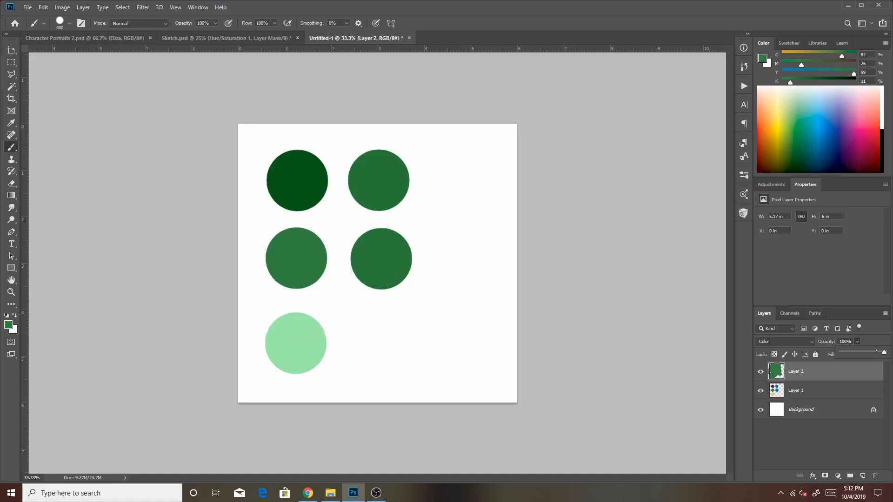
{"action": "left_click_drag", "start_coordinate": [884, 352], "coordinate": [879, 352]}
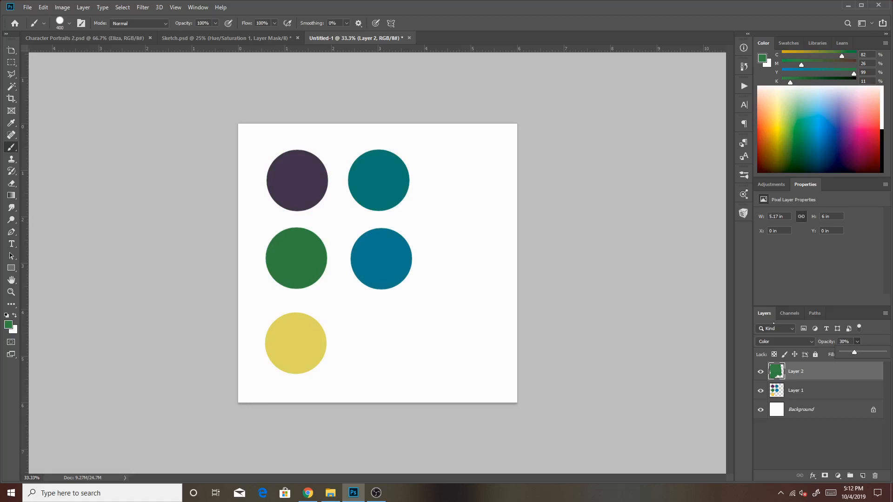
{"action": "left_click", "coordinate": [760, 372]}
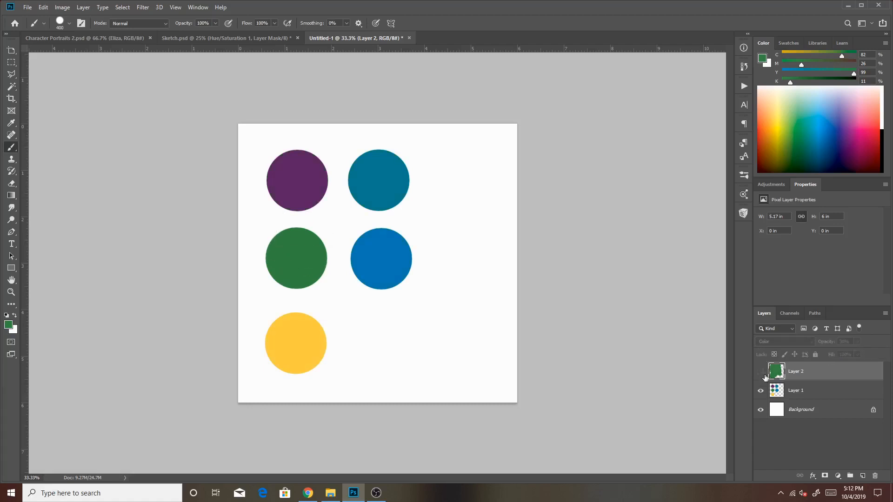
{"action": "left_click", "coordinate": [761, 372]}
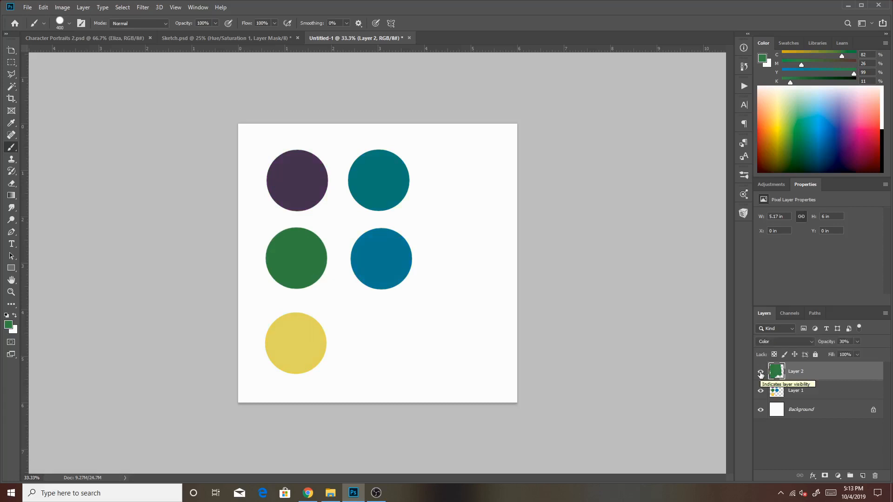
Add a new layer above the green tint layer and sample the muted purple dot's colour.
{"action": "key", "text": "bracketleft"}
{"action": "key", "text": "bracketleft"}
{"action": "key", "text": "bracketleft"}
{"action": "key", "text": "bracketleft"}
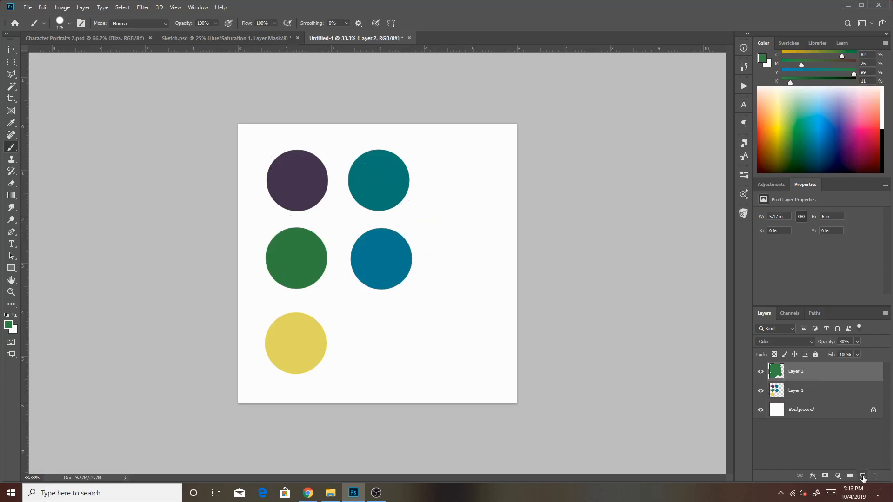
{"action": "left_click", "coordinate": [862, 476]}
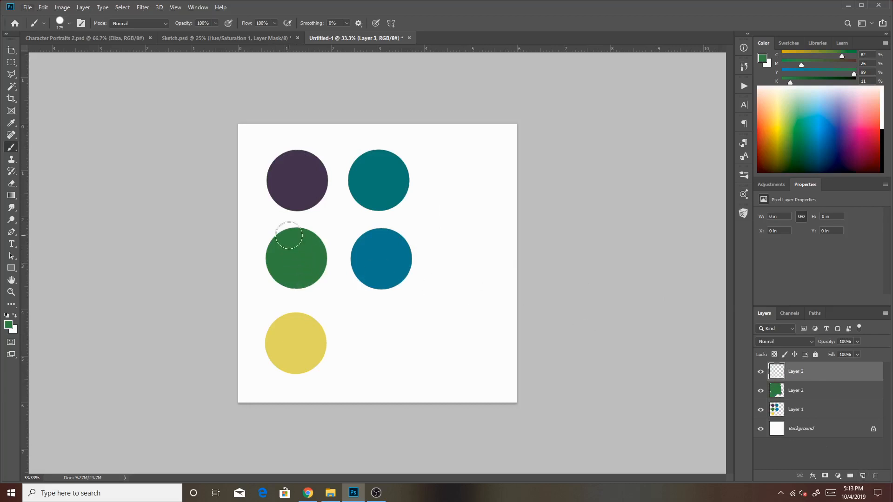
{"action": "key", "text": "alt"}
{"action": "key", "text": "alt"}
{"action": "left_click", "coordinate": [298, 172], "text": "alt"}
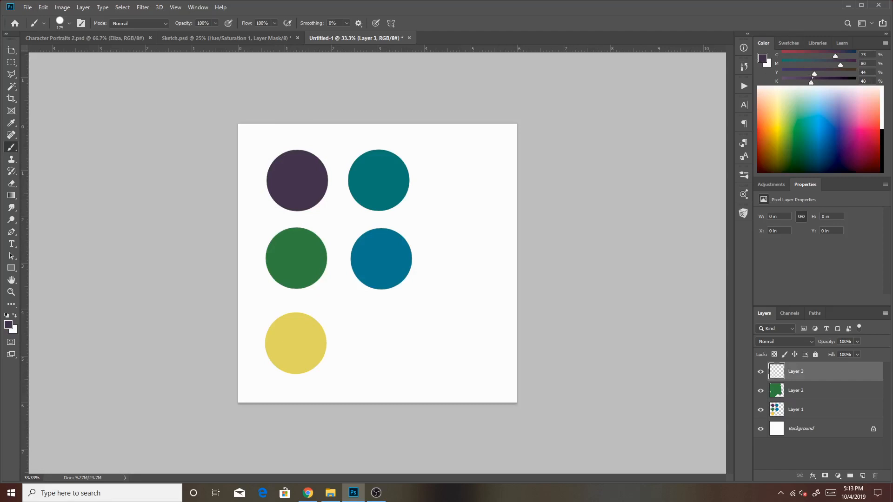
Lighten the sampled purple to K 0% and paint a size-400 dot of it beside the teal dot.
{"action": "mouse_move", "coordinate": [811, 82]}
{"action": "left_mouse_down"}
{"action": "mouse_move", "coordinate": [823, 82]}
{"action": "mouse_move", "coordinate": [782, 82]}
{"action": "left_mouse_up"}
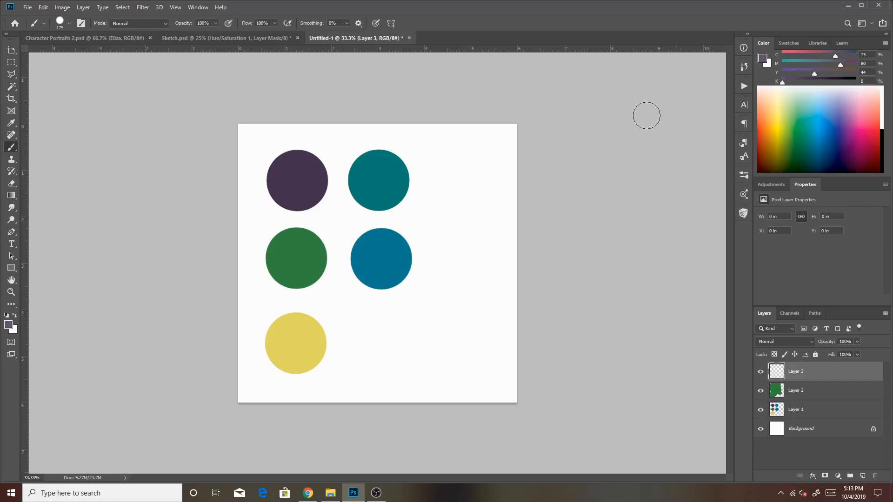
{"action": "key", "text": "bracketright"}
{"action": "key", "text": "bracketright"}
{"action": "key", "text": "bracketright"}
{"action": "key", "text": "bracketright"}
{"action": "left_click", "coordinate": [460, 179]}
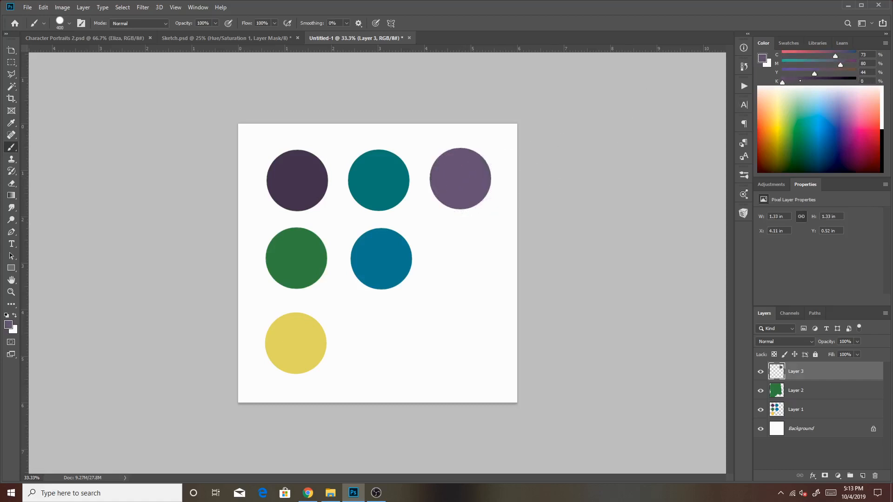
{"action": "left_click_drag", "start_coordinate": [800, 81], "coordinate": [851, 82]}
{"action": "left_click", "coordinate": [466, 255]}
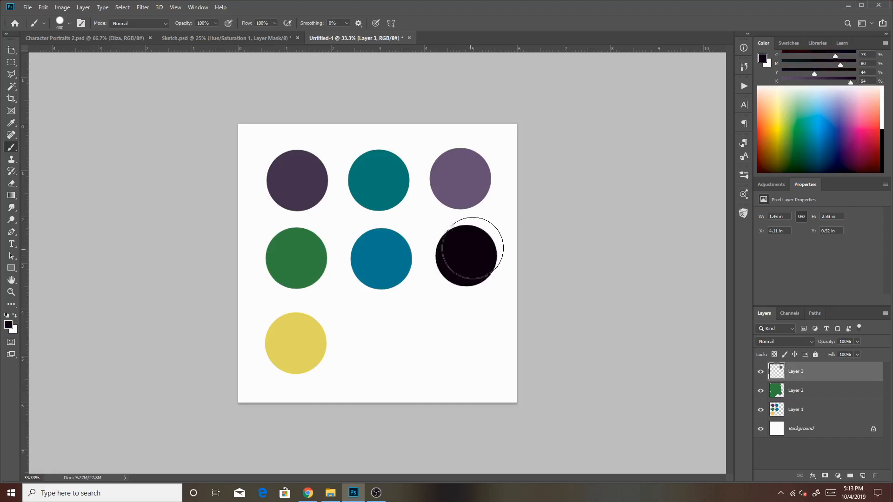
{"action": "key", "text": "ctrl+z"}
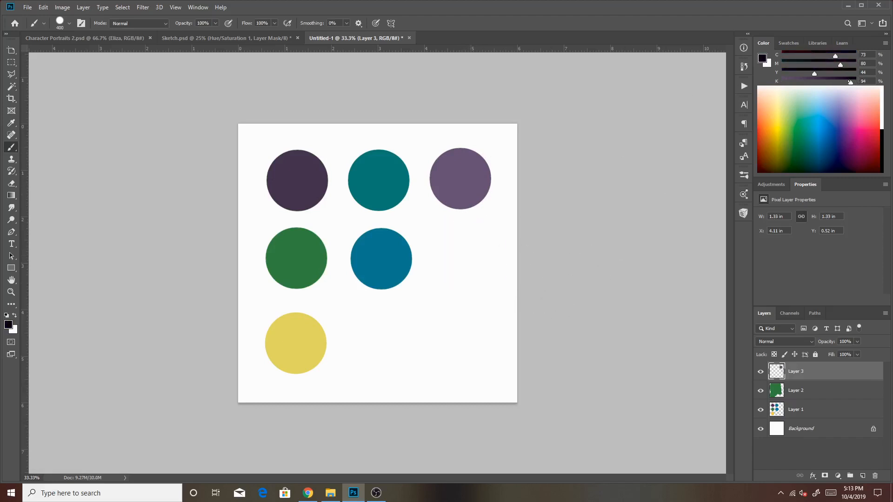
Darken the purple to K 61% and paint a dot of it below the lighter purple one.
{"action": "left_click_drag", "start_coordinate": [851, 83], "coordinate": [826, 83]}
{"action": "left_click", "coordinate": [463, 262]}
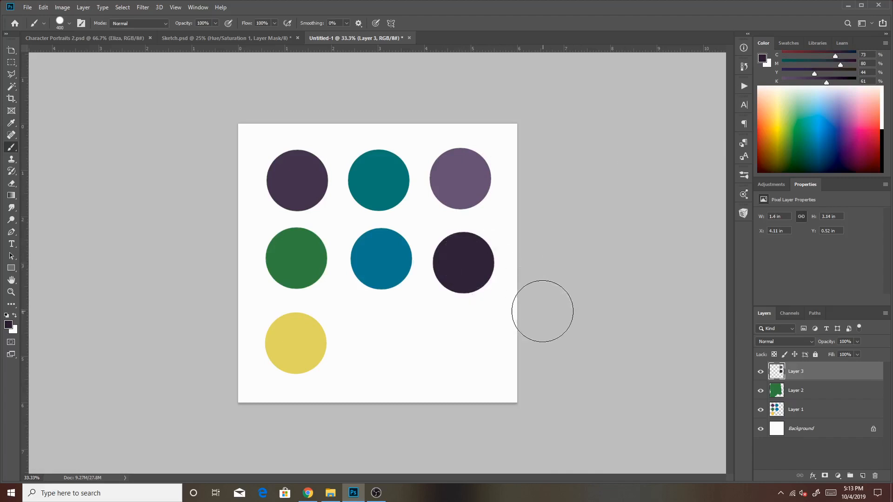
{"action": "left_click", "coordinate": [388, 276], "text": "alt"}
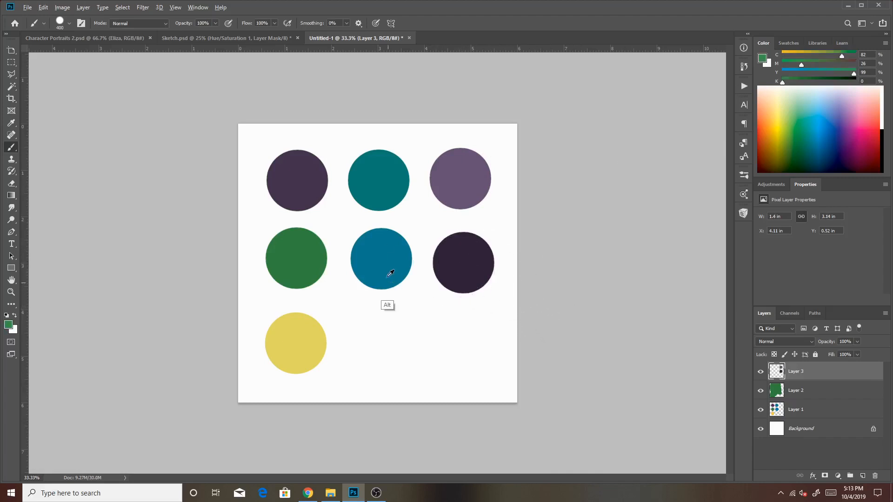
Paint a dark shade of the sampled teal at K 47% below the blue dot and an olive dot beside it.
{"action": "left_click", "coordinate": [381, 181], "text": "alt"}
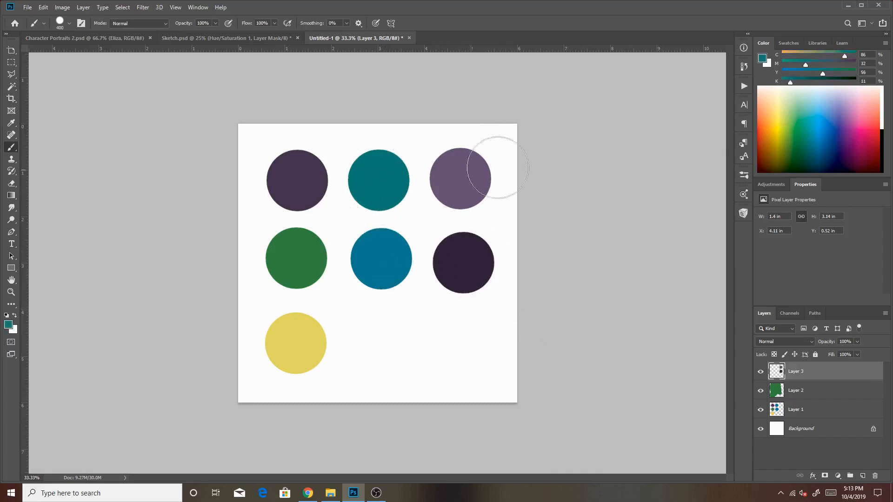
{"action": "left_click_drag", "start_coordinate": [791, 82], "coordinate": [816, 82]}
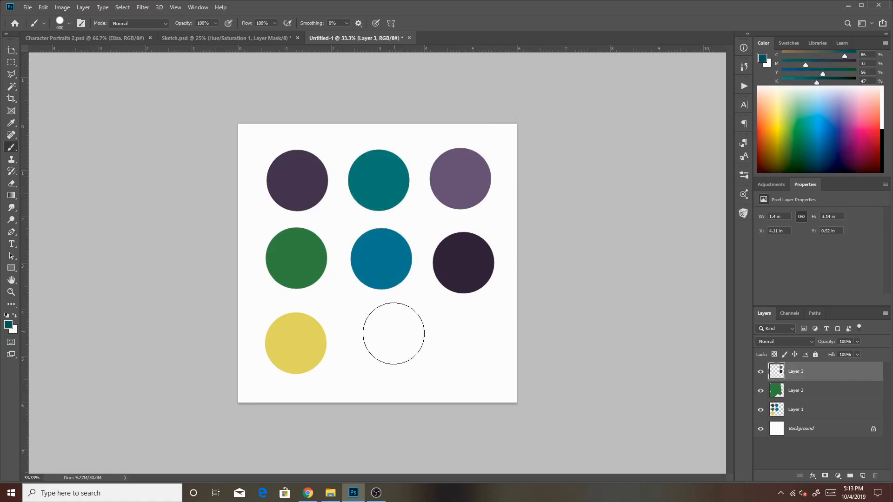
{"action": "left_click", "coordinate": [389, 342]}
{"action": "left_click", "coordinate": [465, 343]}
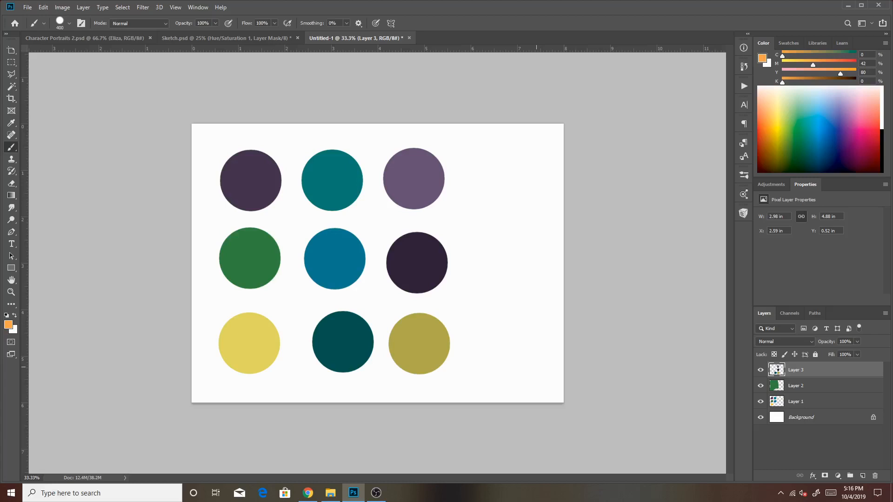
Erase the blue dot from Layer 1 and paint an orange dot (C0 M42 Y80 K0) in its place on Layer 3.
{"action": "left_click", "coordinate": [798, 400]}
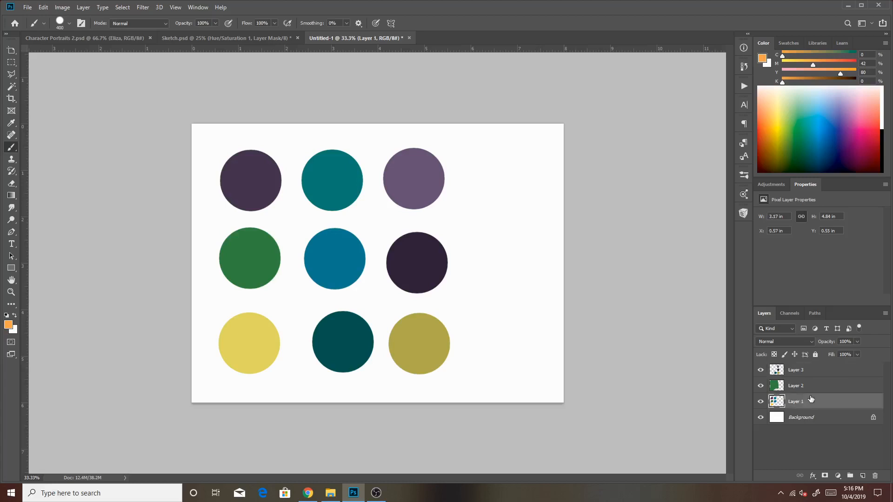
{"action": "key", "text": "["}
{"action": "key", "text": "["}
{"action": "key", "text": "["}
{"action": "key", "text": "["}
{"action": "key", "text": "["}
{"action": "left_click_drag", "start_coordinate": [328, 259], "coordinate": [338, 259]}
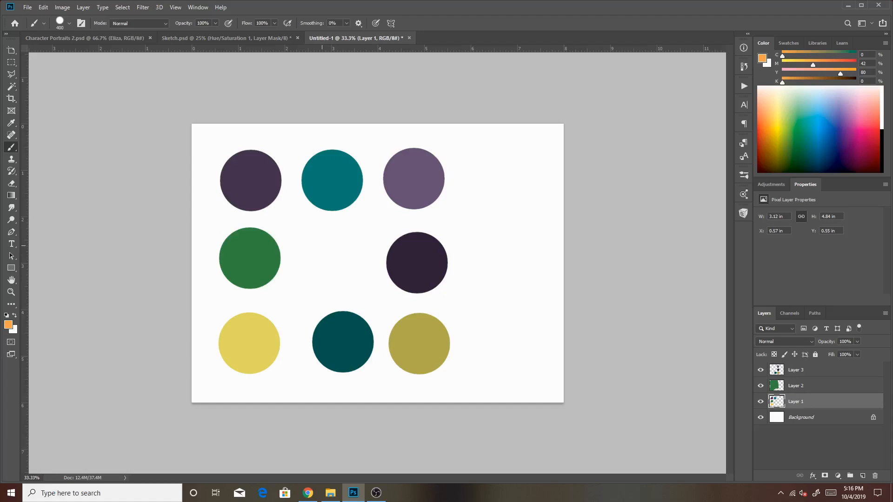
{"action": "left_click", "coordinate": [797, 371]}
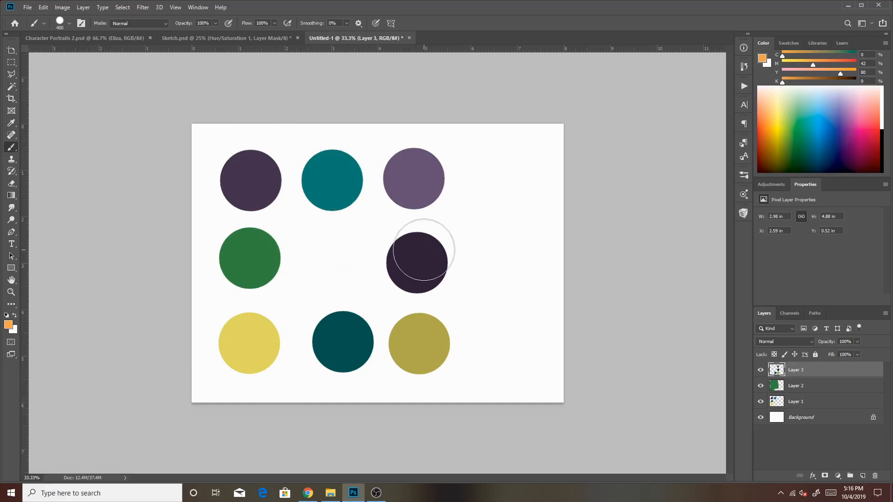
{"action": "left_click", "coordinate": [336, 259]}
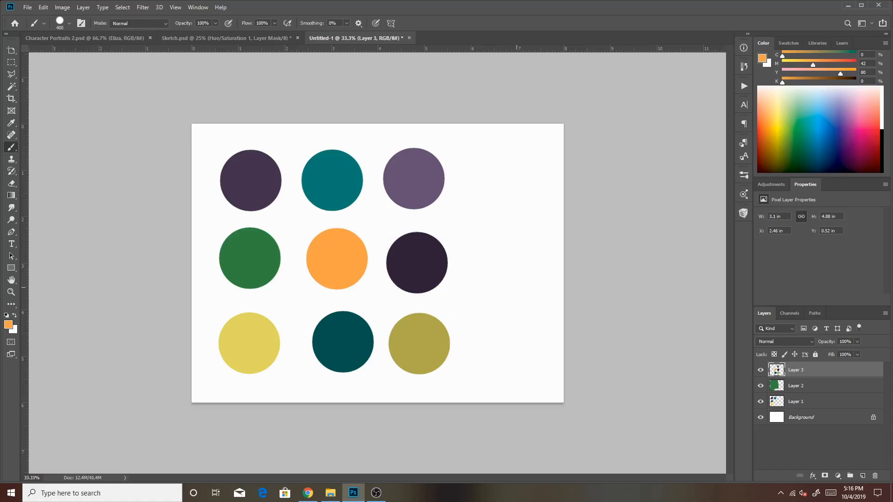
Add a new layer with Color blend mode at 30% opacity and tint the orange dot with the sampled green.
{"action": "left_click", "coordinate": [862, 476]}
{"action": "left_click", "coordinate": [784, 342]}
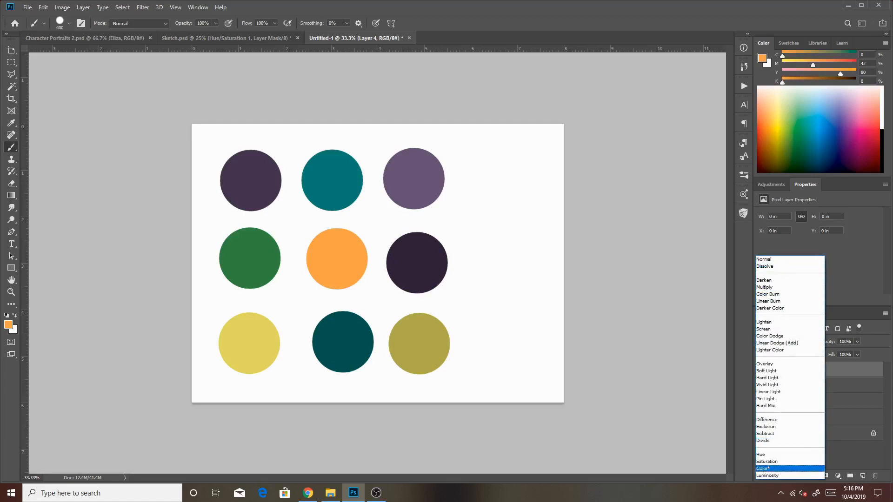
{"action": "left_click", "coordinate": [772, 468]}
{"action": "left_click", "coordinate": [844, 341]}
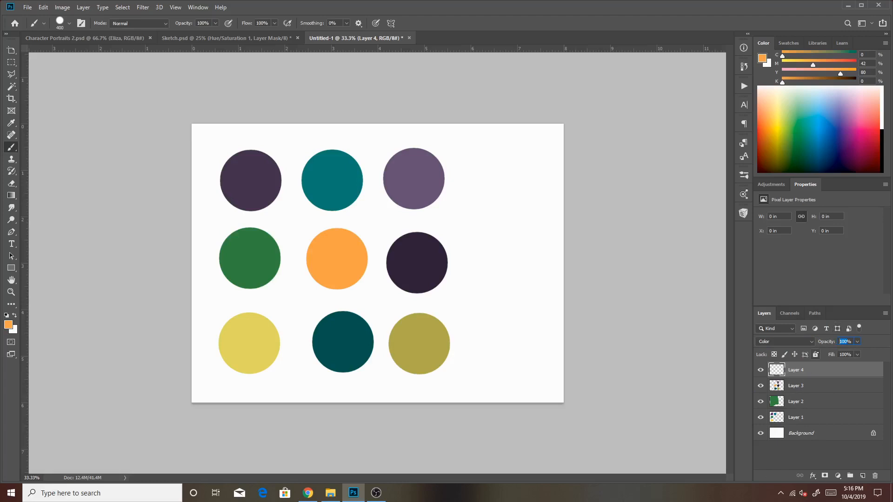
{"action": "type", "text": "2"}
{"action": "key", "text": "BackSpace"}
{"action": "type", "text": "30"}
{"action": "left_click", "coordinate": [246, 285], "text": "alt"}
{"action": "left_click_drag", "start_coordinate": [337, 258], "coordinate": [336, 270]}
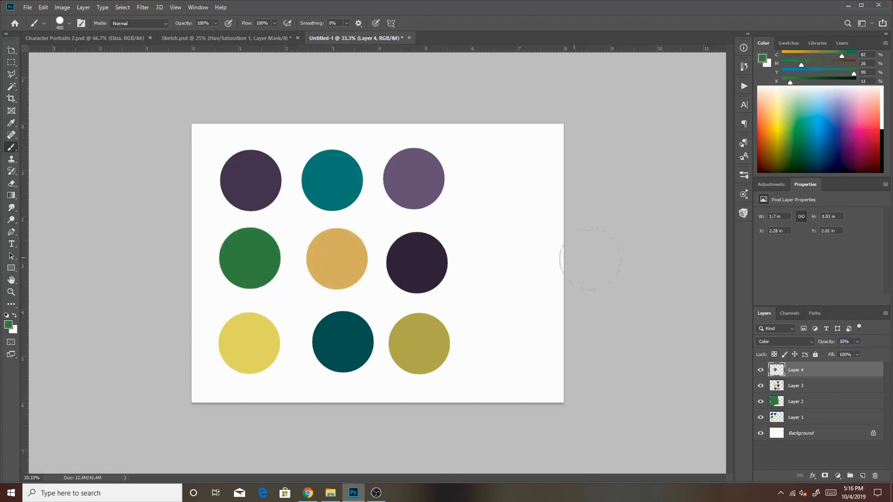
Lower the opacity of Layer 4 to weaken the green tint on the orange dot.
{"action": "left_click", "coordinate": [843, 342]}
{"action": "type", "text": "2"}
{"action": "key", "text": "BackSpace"}
{"action": "key", "text": "BackSpace"}
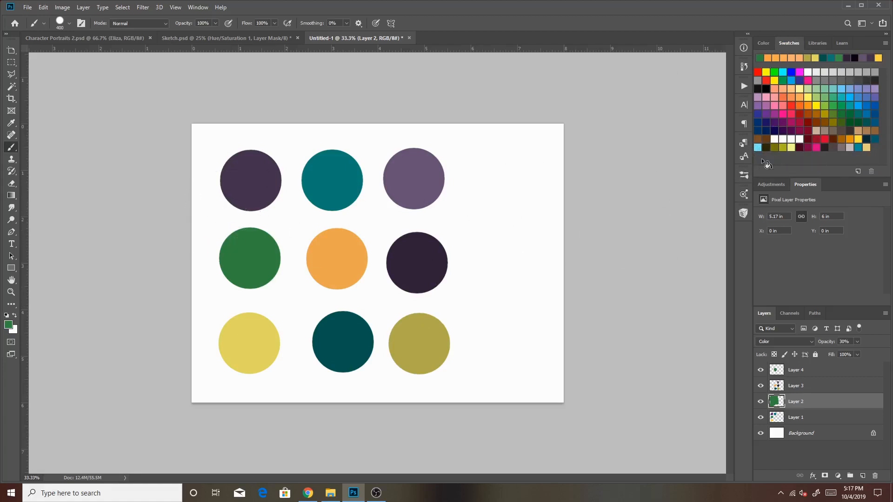
Sample the dark purple dot at the start of the first row and save it as a new colour swatch.
{"action": "left_click", "coordinate": [264, 170], "text": "alt"}
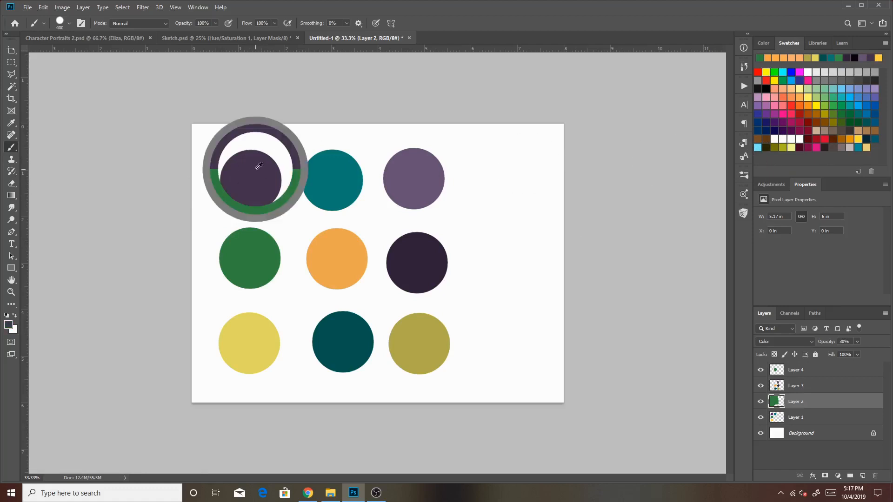
{"action": "left_click", "coordinate": [757, 159]}
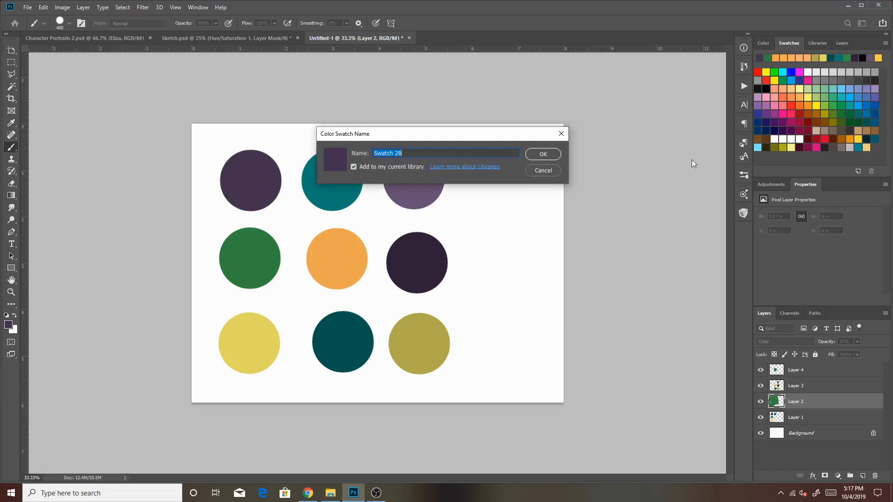
{"action": "left_click", "coordinate": [543, 154]}
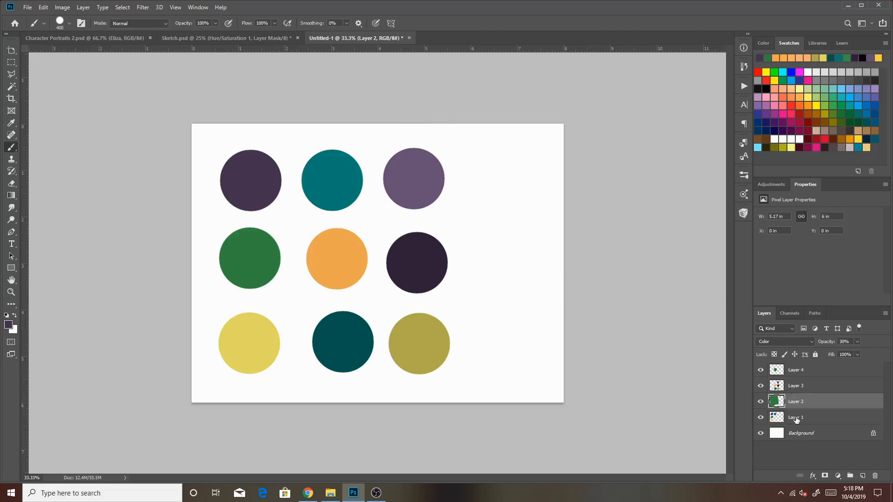
Hide Layer 4, Layer 3 and Layer 2 so only the untinted dots on Layer 1 and the background show.
{"action": "left_click", "coordinate": [760, 370]}
{"action": "left_click", "coordinate": [760, 386]}
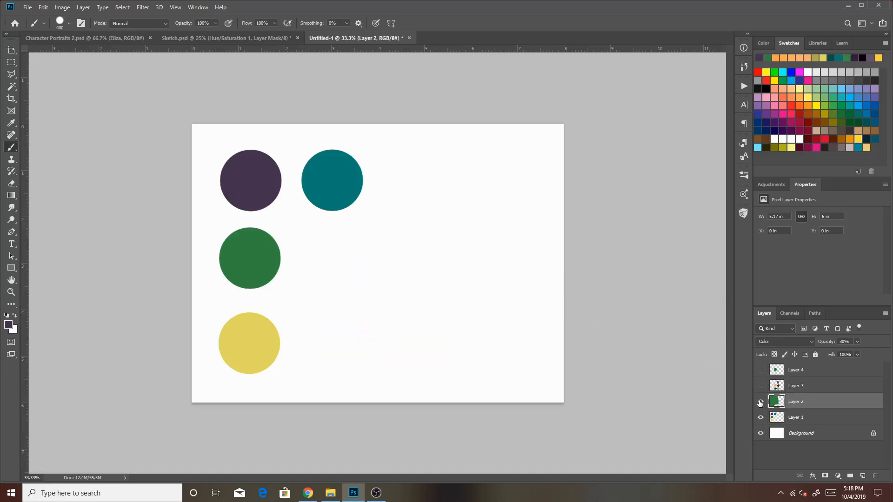
{"action": "left_click", "coordinate": [760, 401]}
{"action": "left_click", "coordinate": [761, 417]}
{"action": "left_click", "coordinate": [760, 416]}
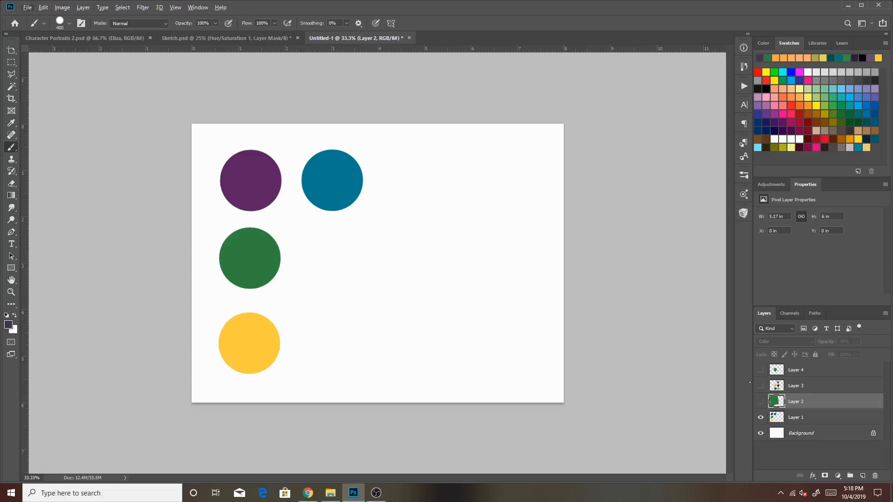
{"action": "key", "text": "alt"}
Select Layer 1, sample the green dot and toggle Layer 2 on and off to compare tinted and original colours.
{"action": "left_click", "coordinate": [805, 420]}
{"action": "key", "text": "alt"}
{"action": "left_click", "coordinate": [255, 250], "text": "alt"}
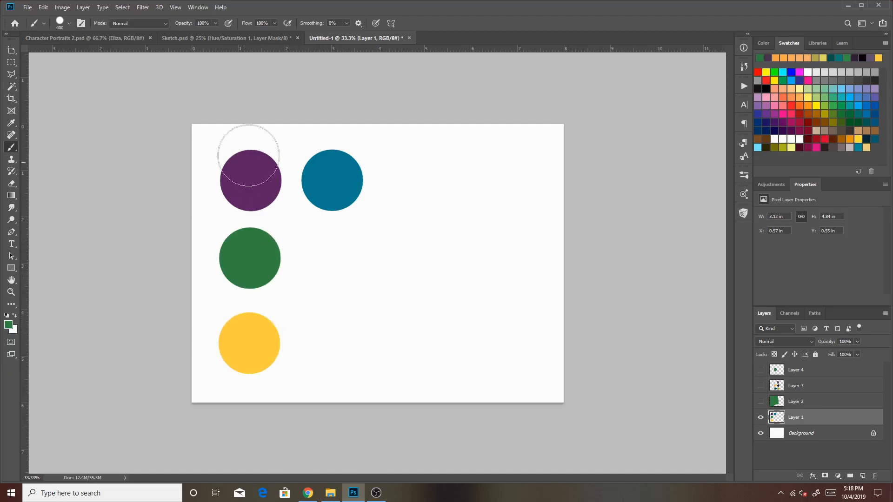
{"action": "left_click", "coordinate": [762, 400]}
{"action": "left_click", "coordinate": [761, 400]}
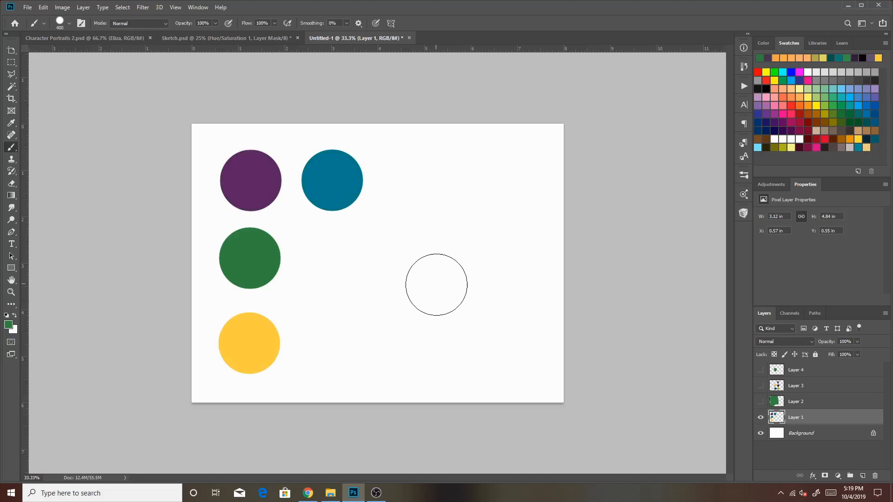
Reduce the brush size to 150, sample the blue dot and paint a wavy squiggle in the empty lower area of Layer 1.
{"action": "key", "text": "bracketleft"}
{"action": "key", "text": "bracketleft"}
{"action": "key", "text": "bracketleft"}
{"action": "key", "text": "bracketleft"}
{"action": "key", "text": "bracketleft"}
{"action": "left_click", "coordinate": [341, 197], "text": "alt"}
{"action": "mouse_move", "coordinate": [376, 321]}
{"action": "left_mouse_down"}
{"action": "mouse_move", "coordinate": [416, 305]}
{"action": "mouse_move", "coordinate": [502, 312]}
{"action": "left_mouse_up"}
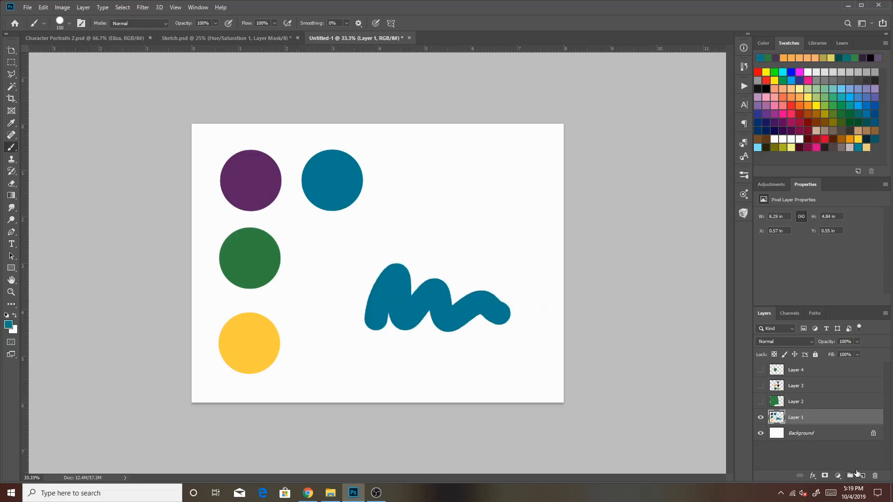
Add a new layer above Layer 1 with Color blend mode at 30% opacity and paint the sampled green over the blue squiggle.
{"action": "left_click", "coordinate": [862, 476]}
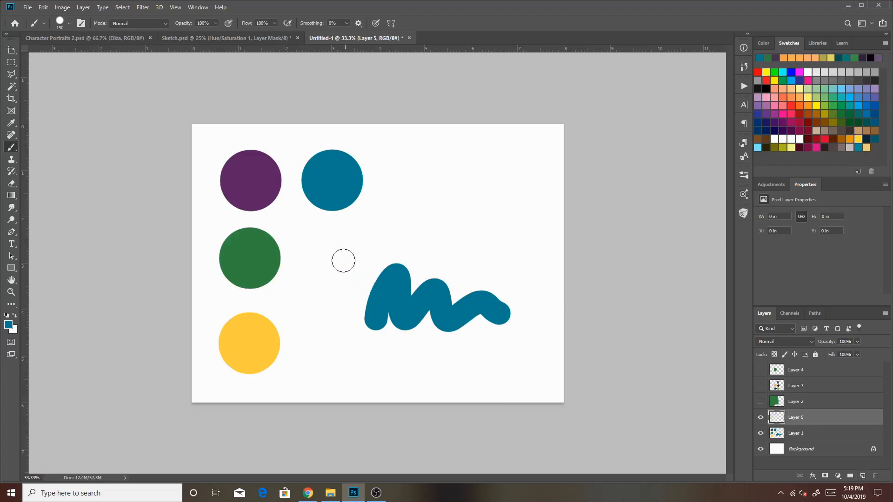
{"action": "key", "text": "alt"}
{"action": "left_click", "coordinate": [254, 258], "text": "alt"}
{"action": "left_click", "coordinate": [805, 342]}
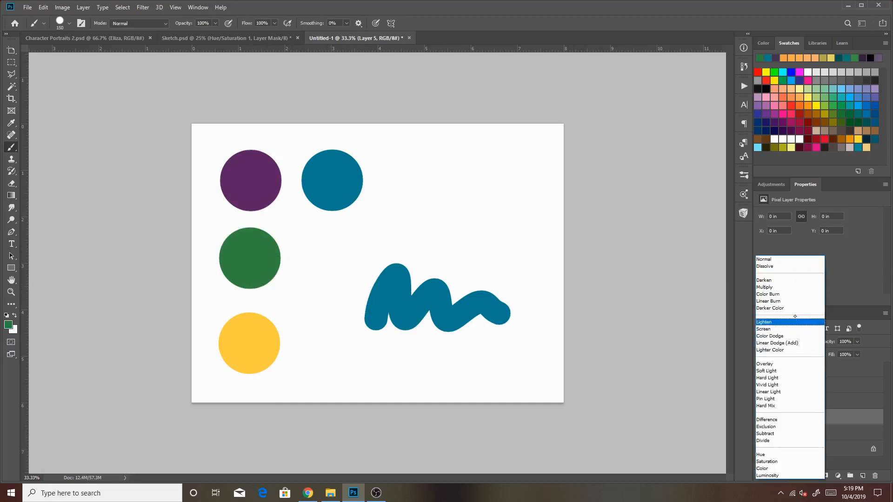
{"action": "left_click", "coordinate": [780, 468]}
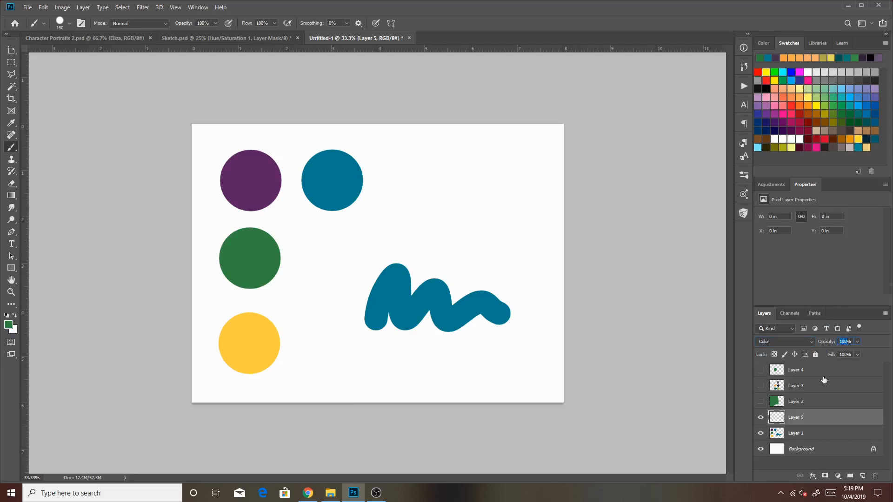
{"action": "type", "text": "3"}
{"action": "type", "text": "0"}
{"action": "key", "text": "Return"}
{"action": "mouse_move", "coordinate": [377, 323]}
{"action": "left_mouse_down"}
{"action": "mouse_move", "coordinate": [384, 299]}
{"action": "mouse_move", "coordinate": [442, 259]}
{"action": "mouse_move", "coordinate": [457, 300]}
{"action": "mouse_move", "coordinate": [482, 321]}
{"action": "mouse_move", "coordinate": [522, 305]}
{"action": "left_mouse_up"}
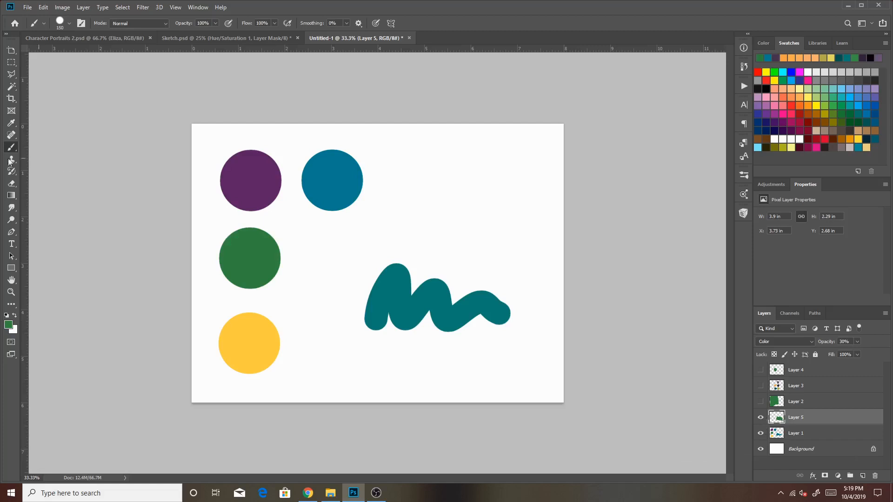
{"action": "left_click", "coordinate": [12, 292]}
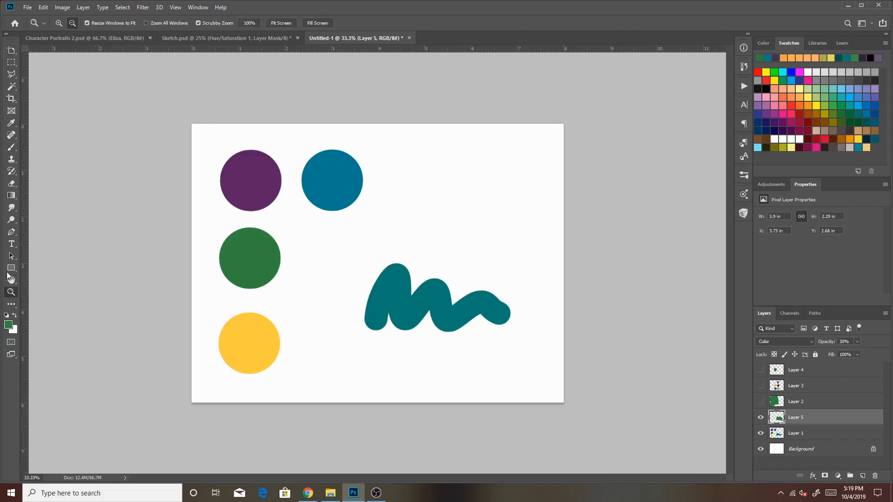
{"action": "left_click", "coordinate": [303, 201], "text": "alt"}
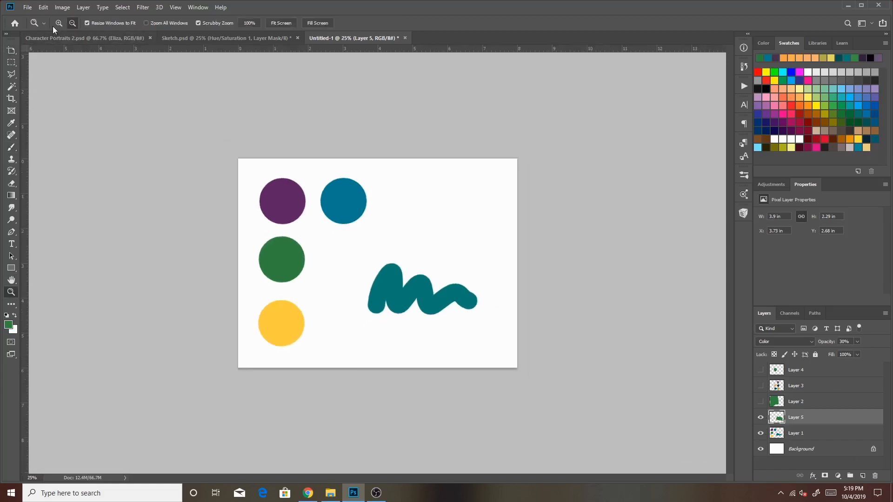
{"action": "left_click", "coordinate": [588, 138]}
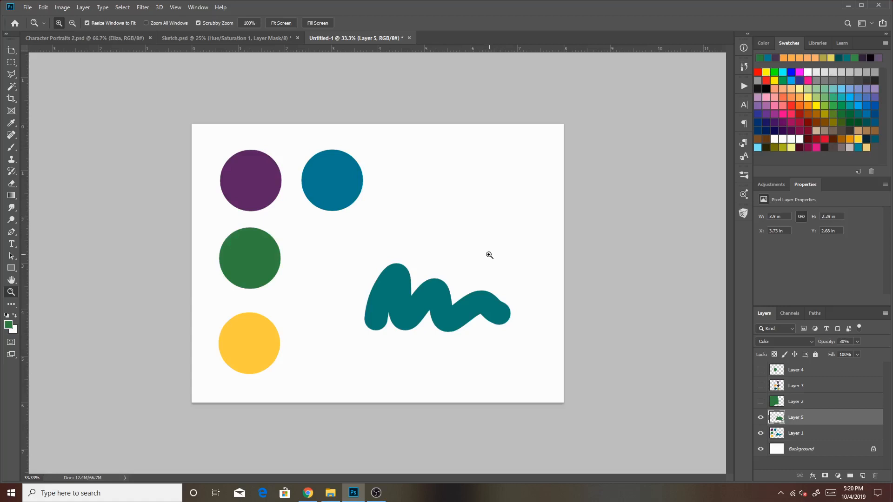
{"action": "key", "text": "alt"}
{"action": "left_click", "coordinate": [58, 24]}
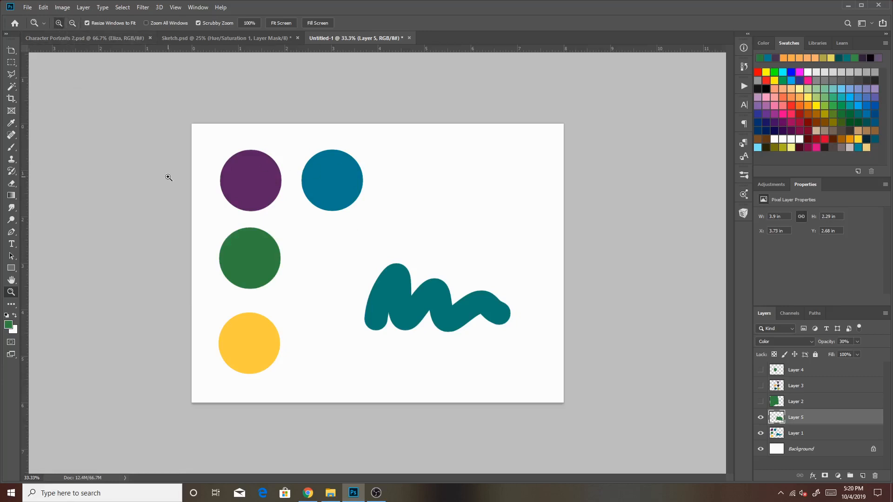